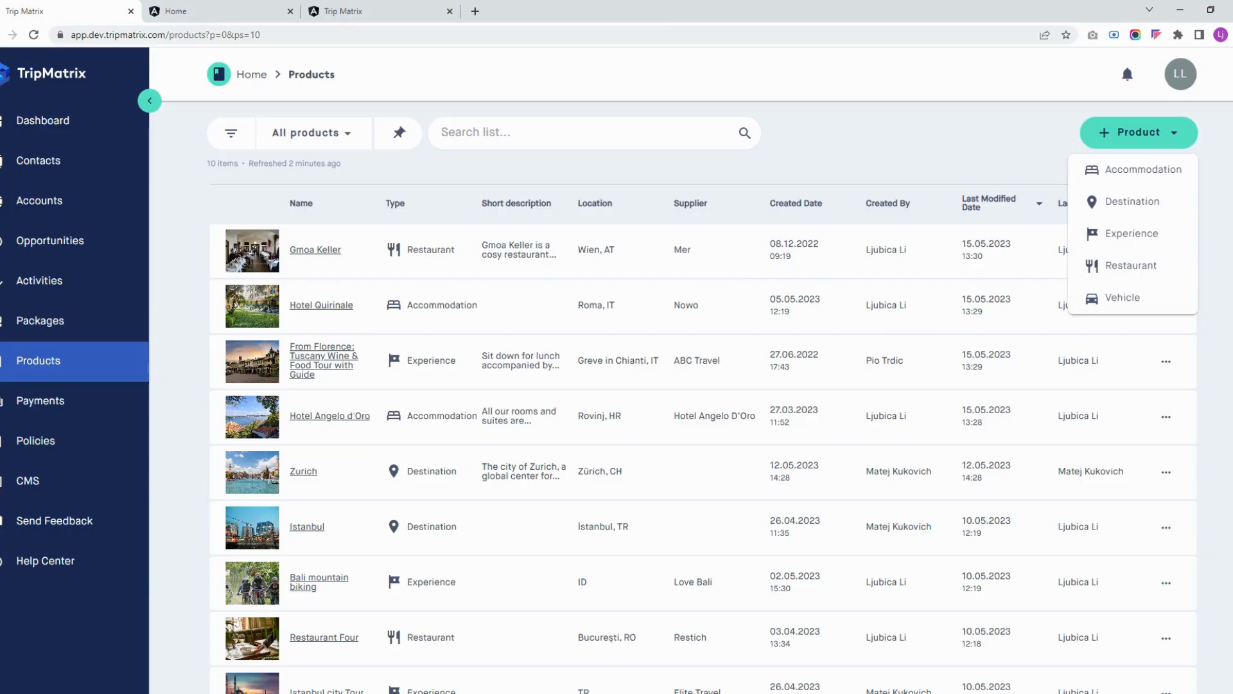
Start a new accommodation product and name it "Up hotel Budapest"
left_click(1137, 172)
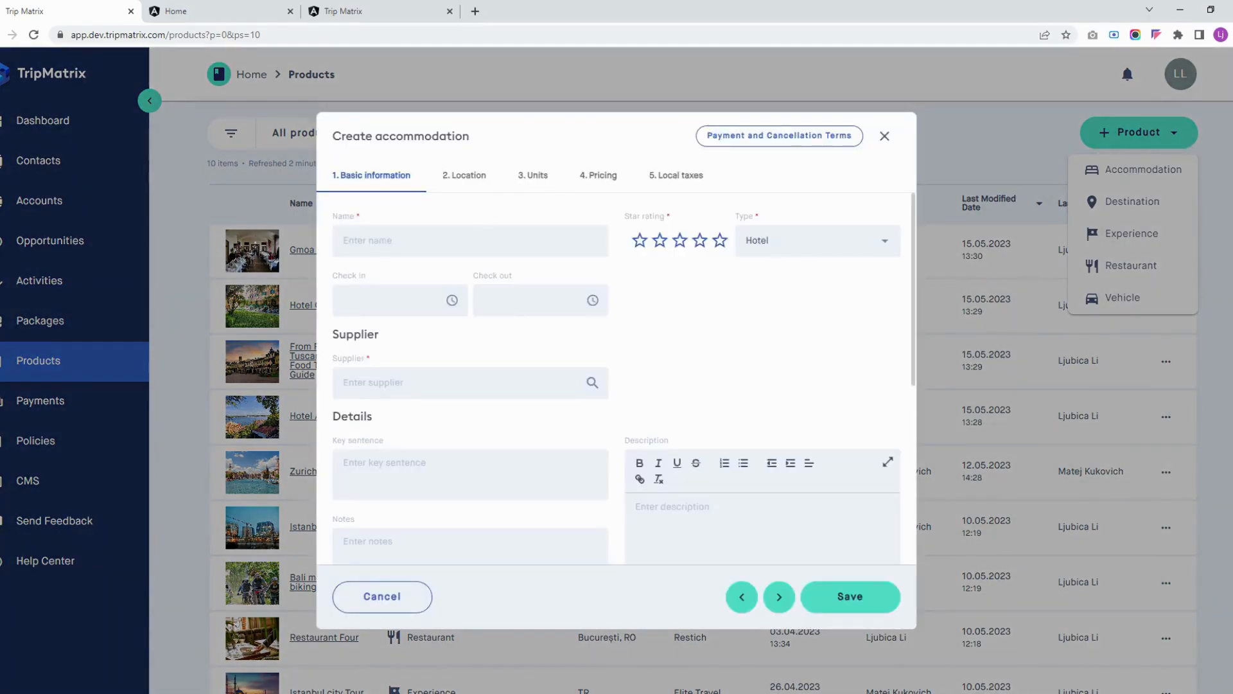
left_click(470, 241)
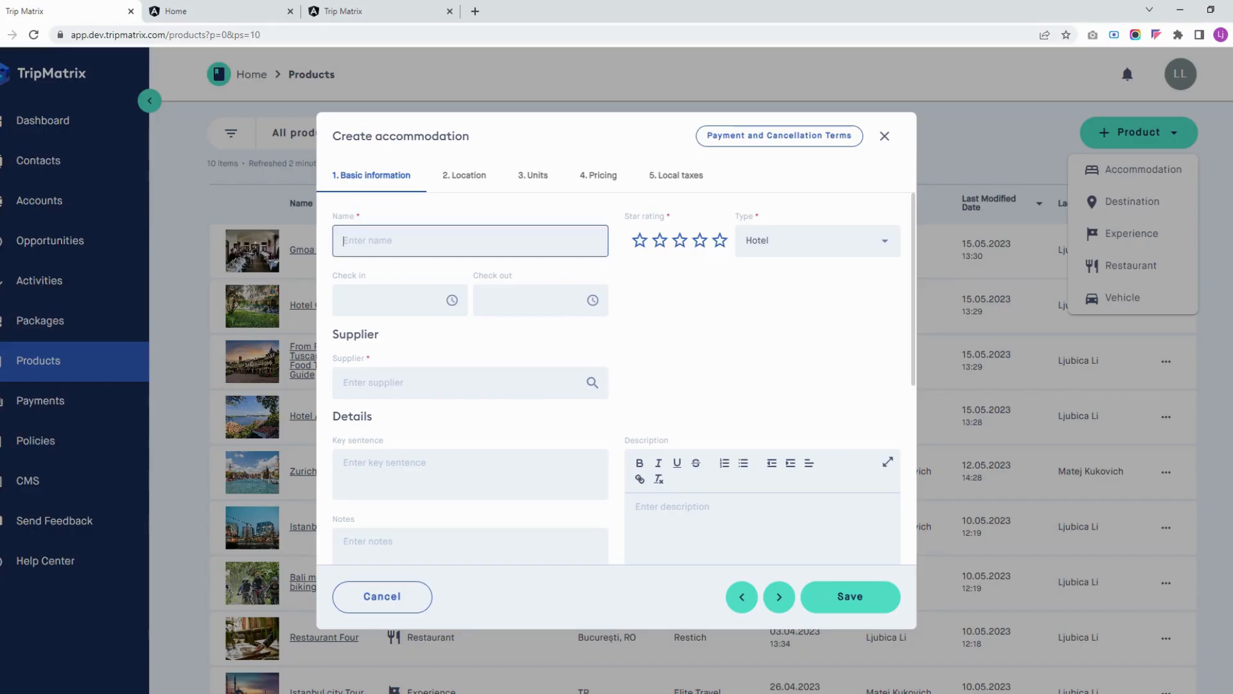
type("Up hotel Budapest")
Set the accommodation's location to the predicted Up Hotel Budapest on Csengery utca, Hungary, and review its map position and address details
left_click(476, 183)
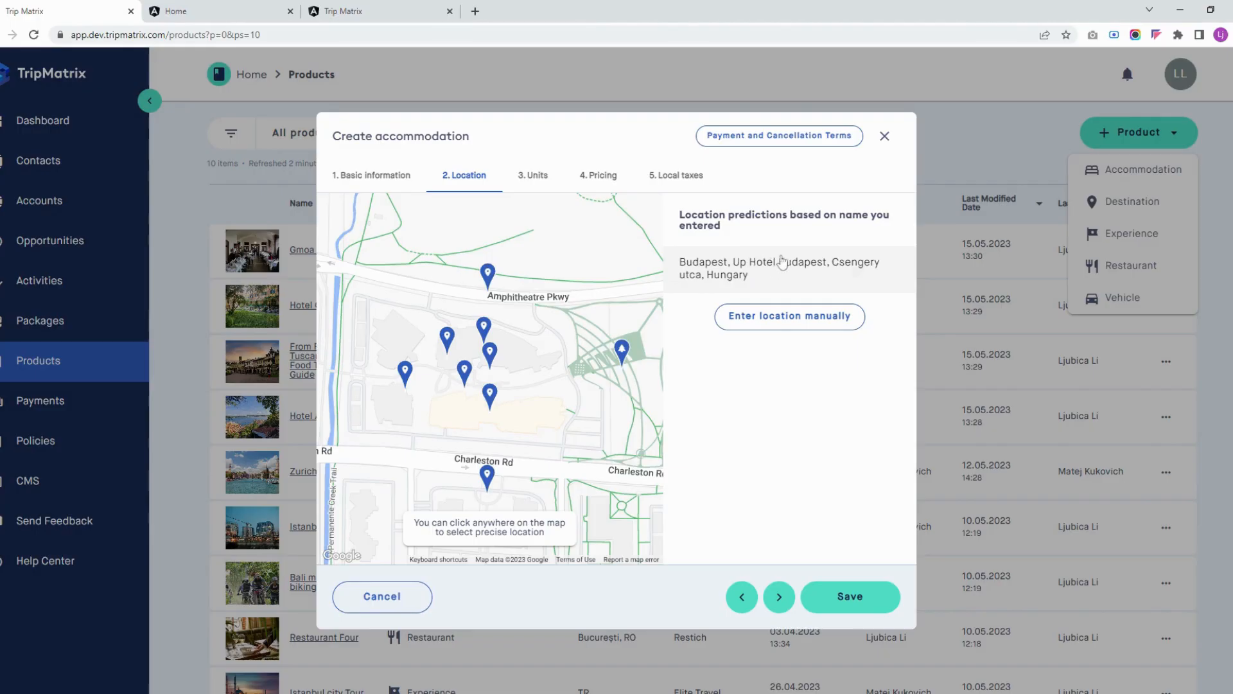
left_click(731, 276)
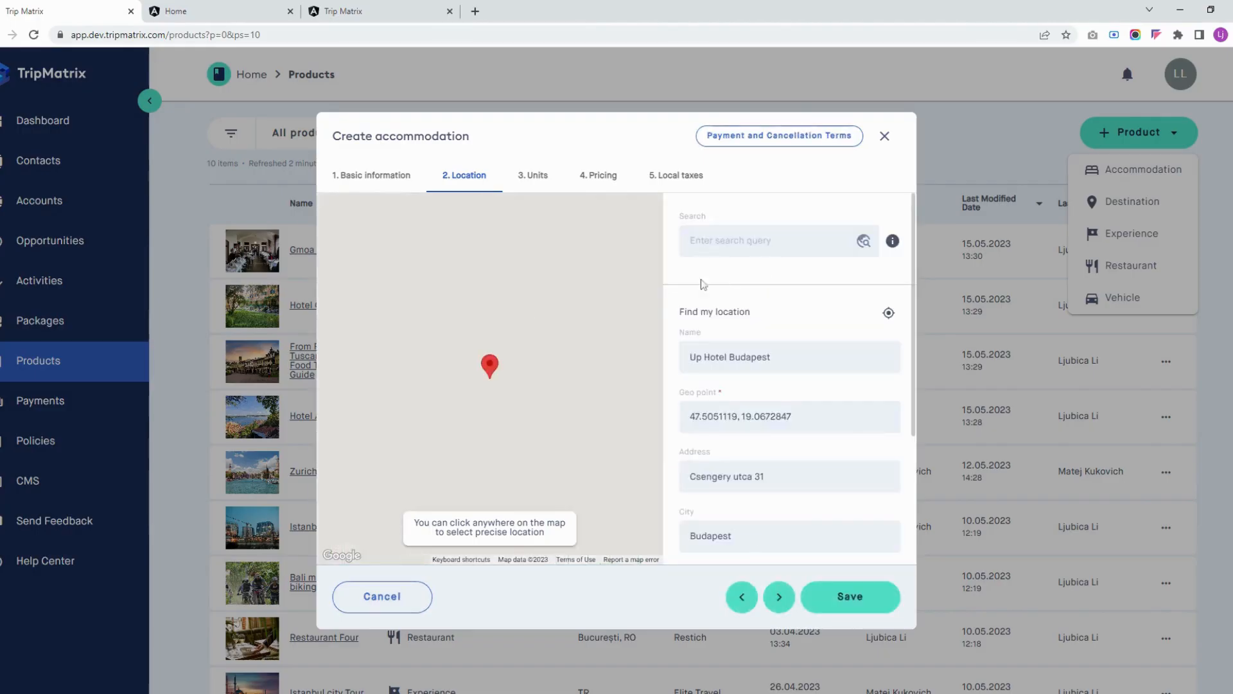
scroll(503, 312, "down", 2)
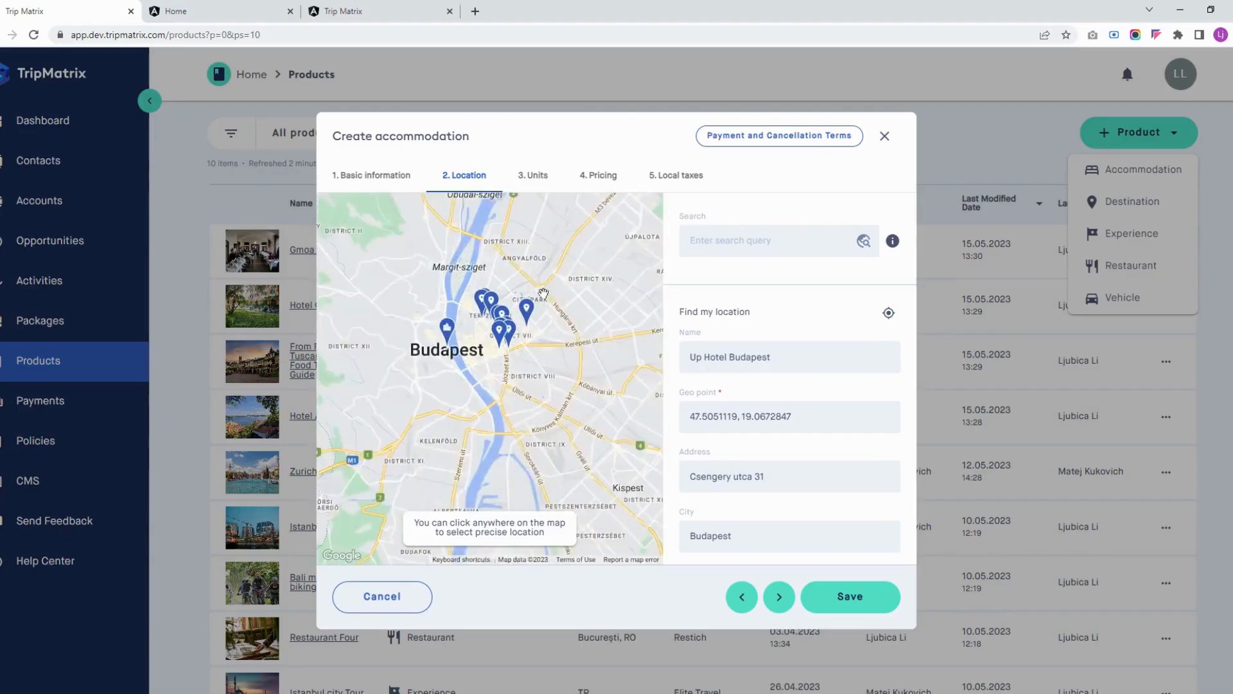
scroll(543, 294, "up", 2)
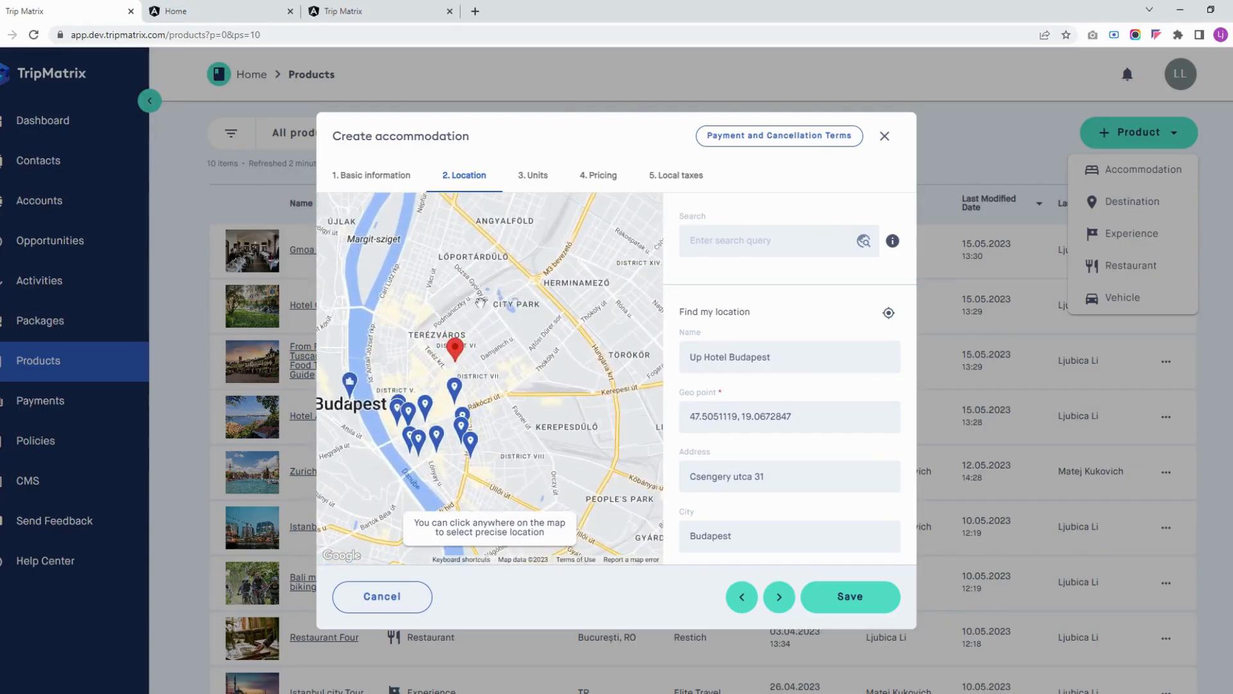
scroll(812, 324, "down", 3)
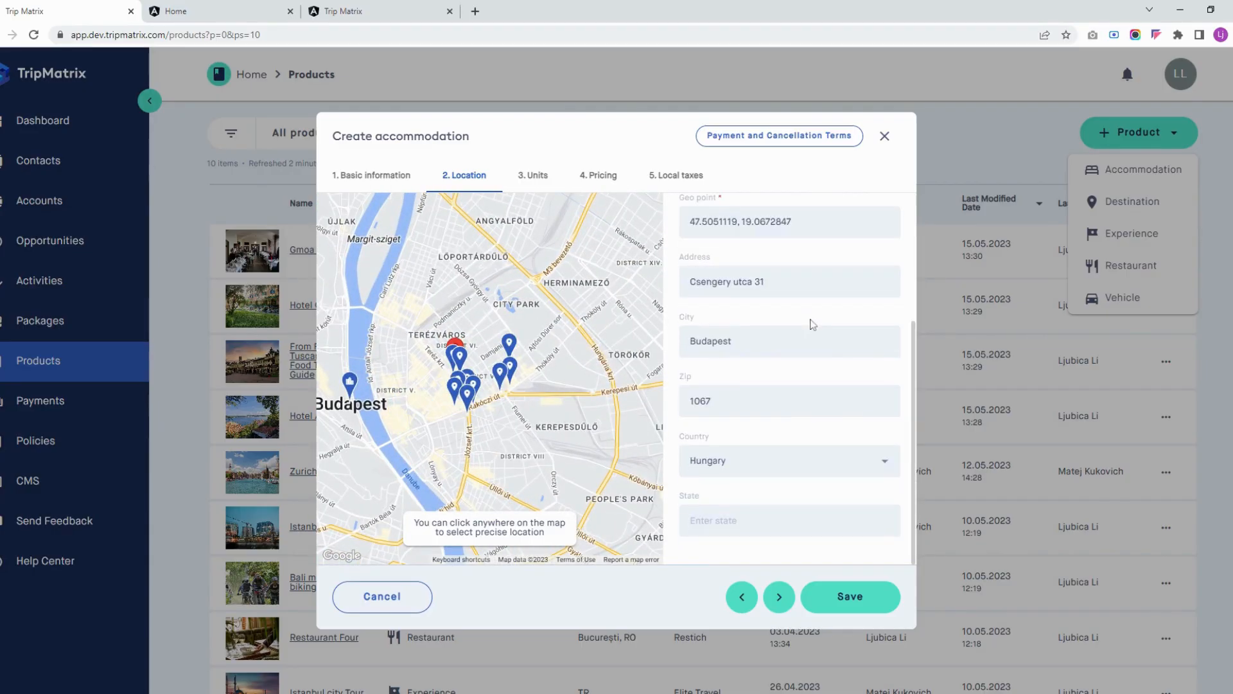
scroll(811, 331, "up", 3)
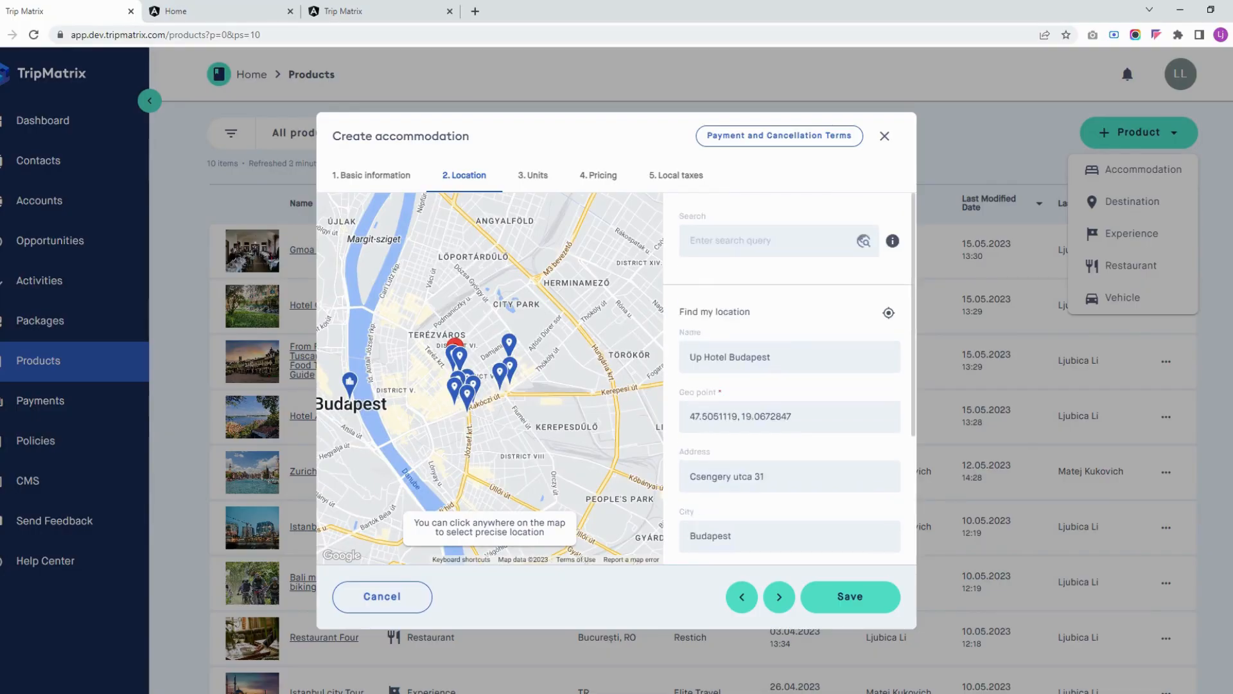
Use images from Google Places for the accommodation in its basic information
left_click(401, 180)
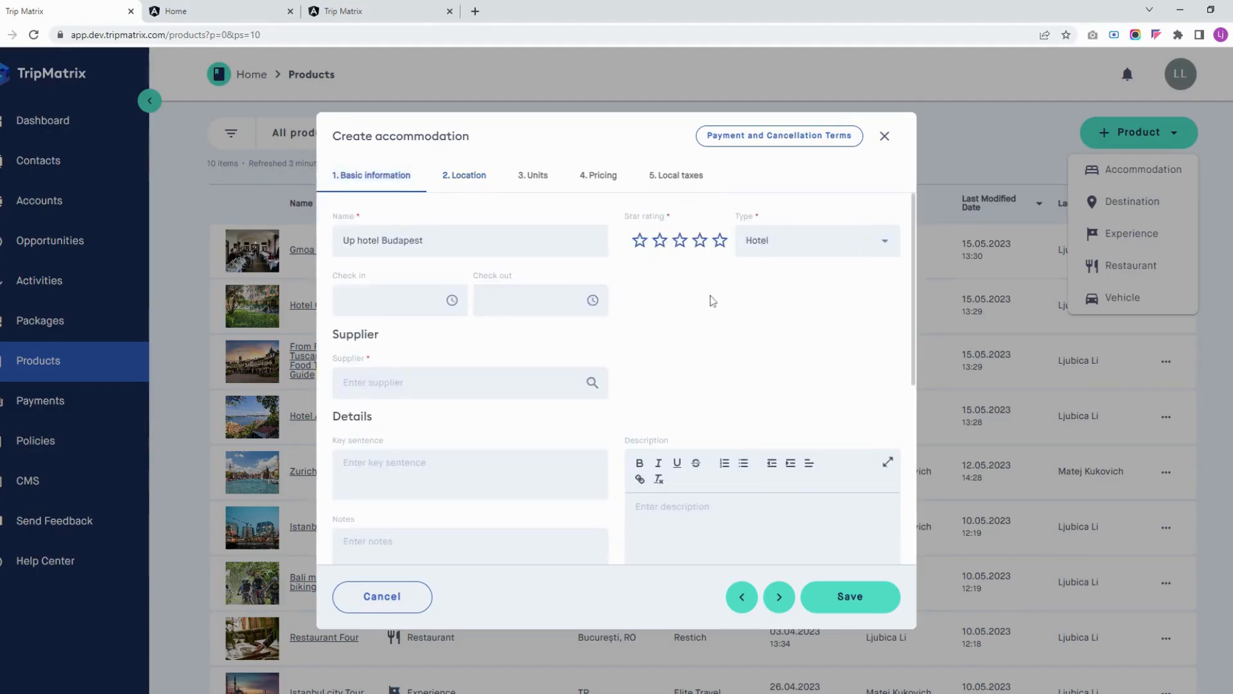
scroll(712, 301, "down", 5)
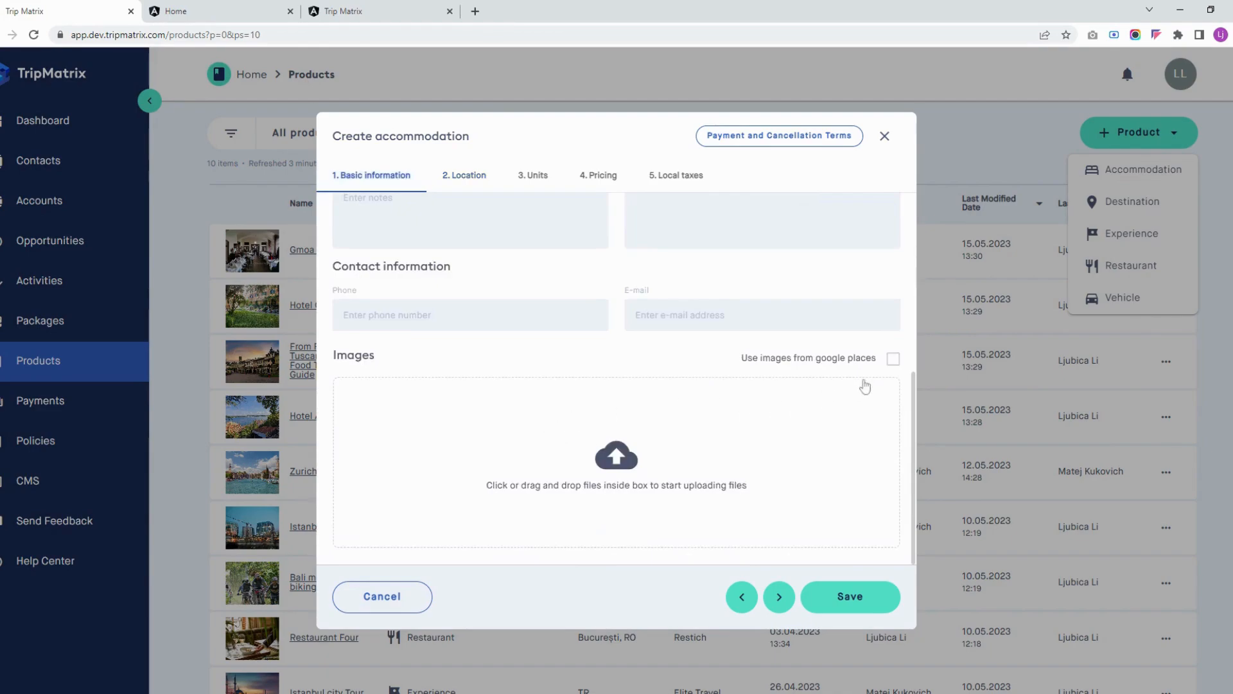
left_click(893, 359)
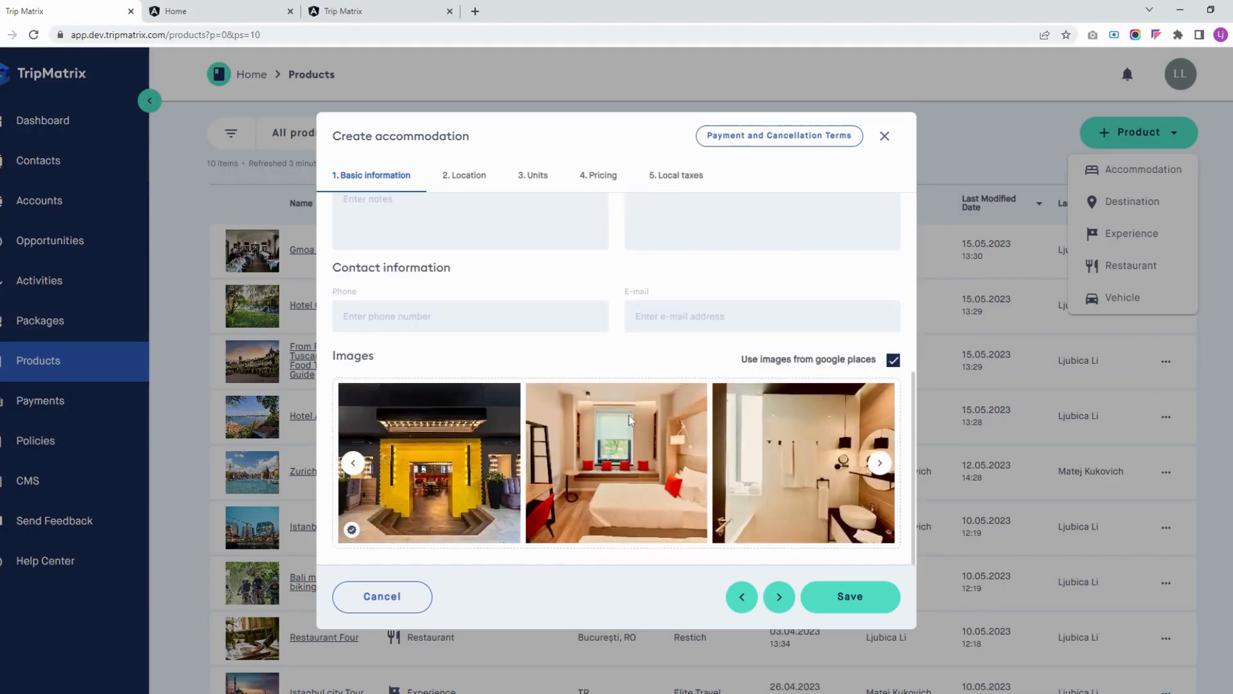
left_click(892, 360)
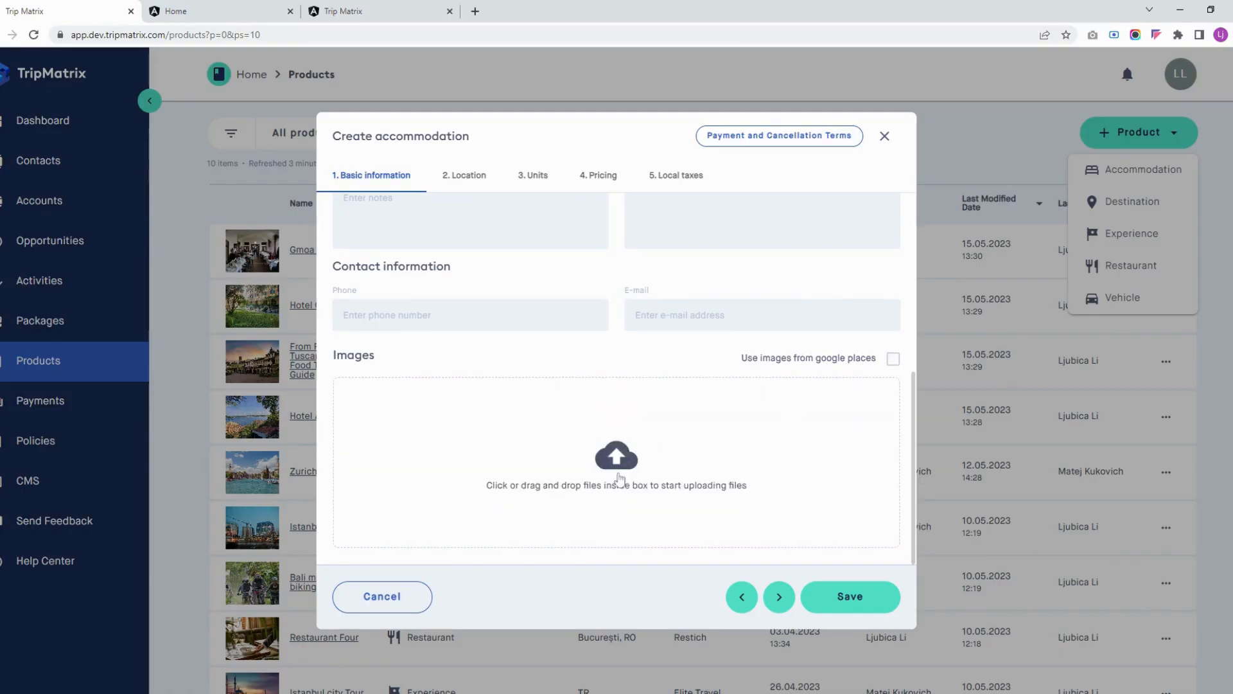
left_click(894, 361)
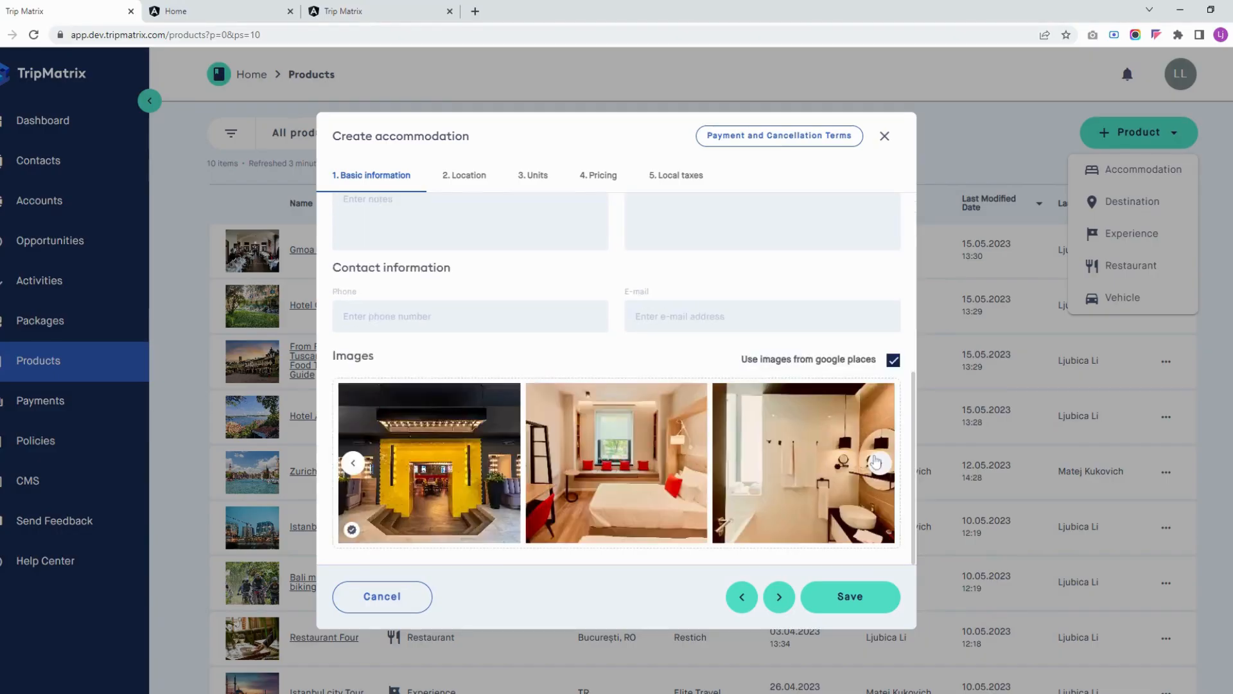
Give the accommodation a four-star rating, keep Hotel as its type, and look over the remaining basic information fields
scroll(607, 405, "up", 5)
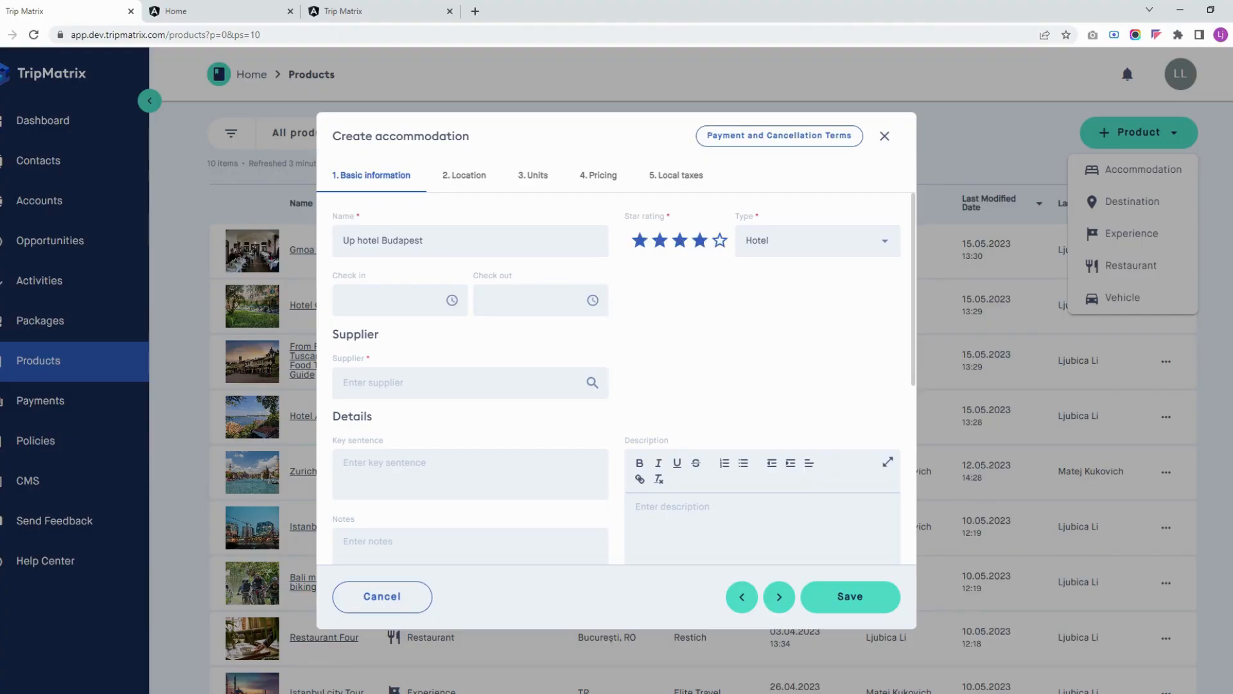
left_click(805, 242)
left_click(680, 292)
scroll(564, 300, "down", 5)
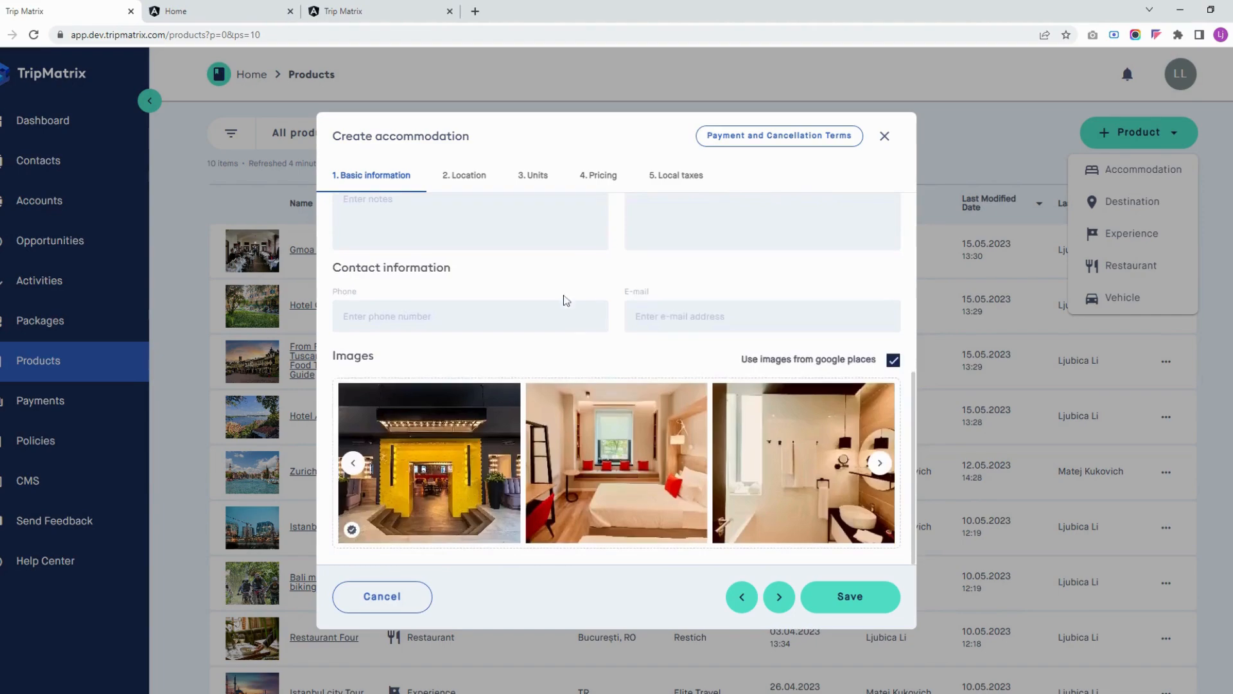
scroll(625, 314, "up", 3)
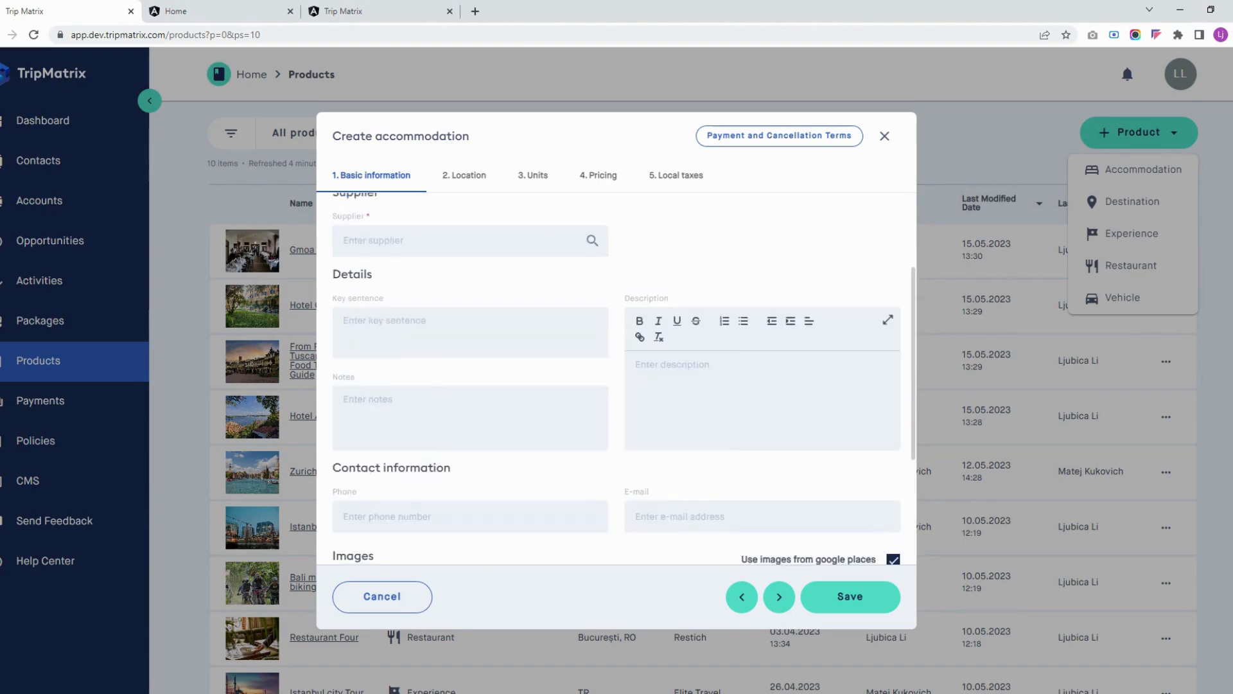
scroll(561, 357, "up", 2)
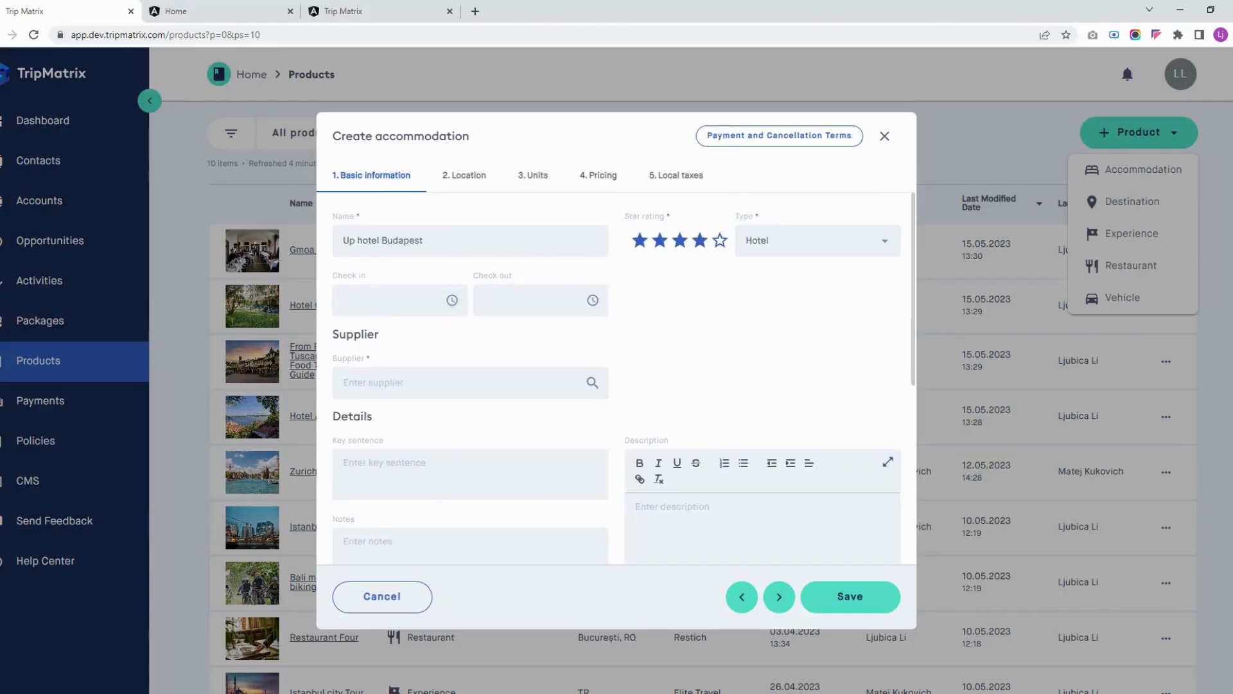
left_click(409, 385)
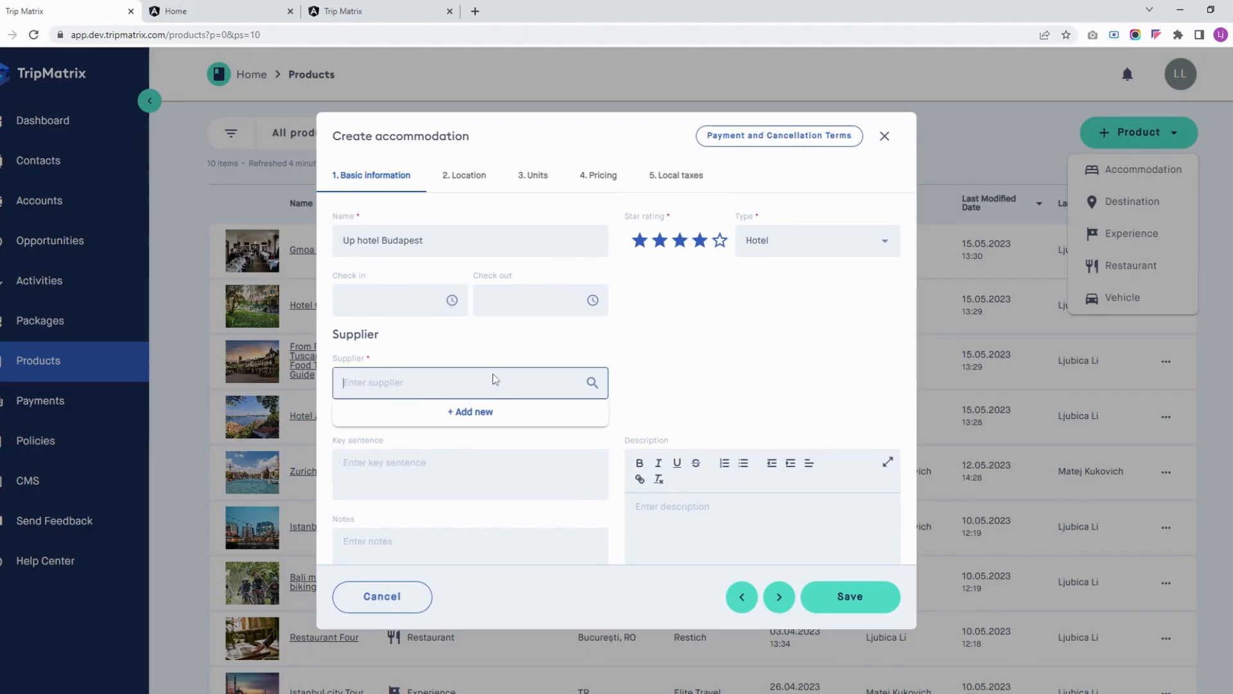
left_click(478, 416)
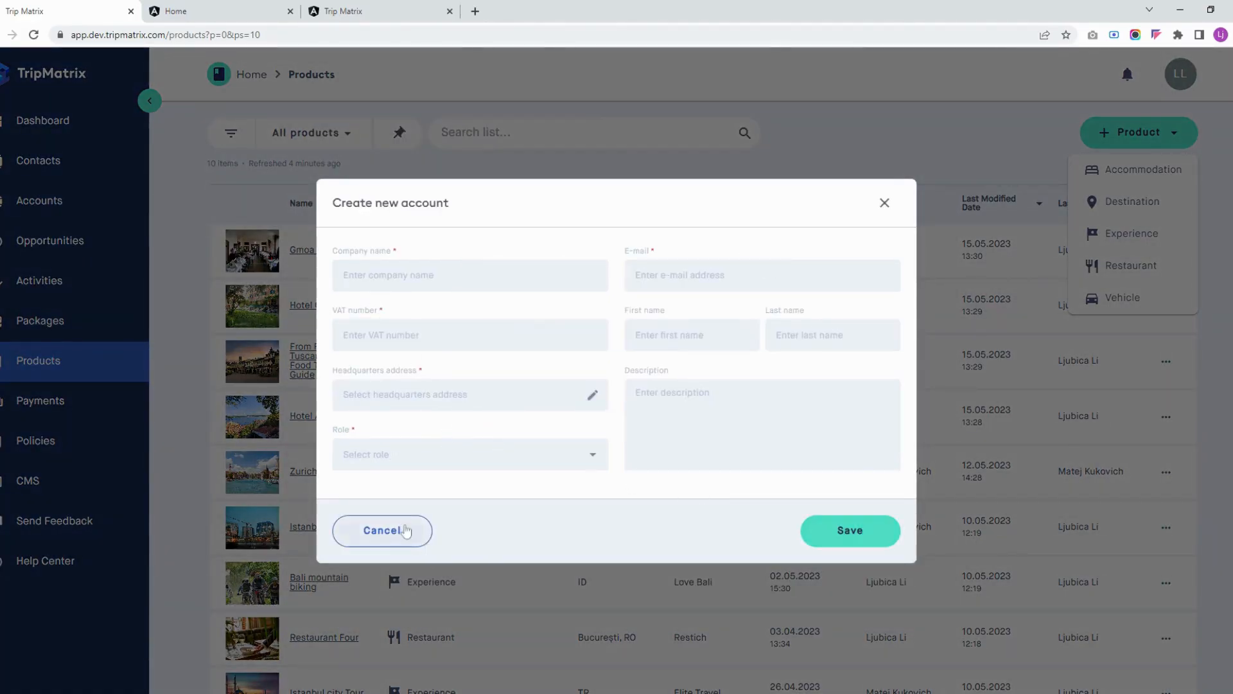
left_click(381, 530)
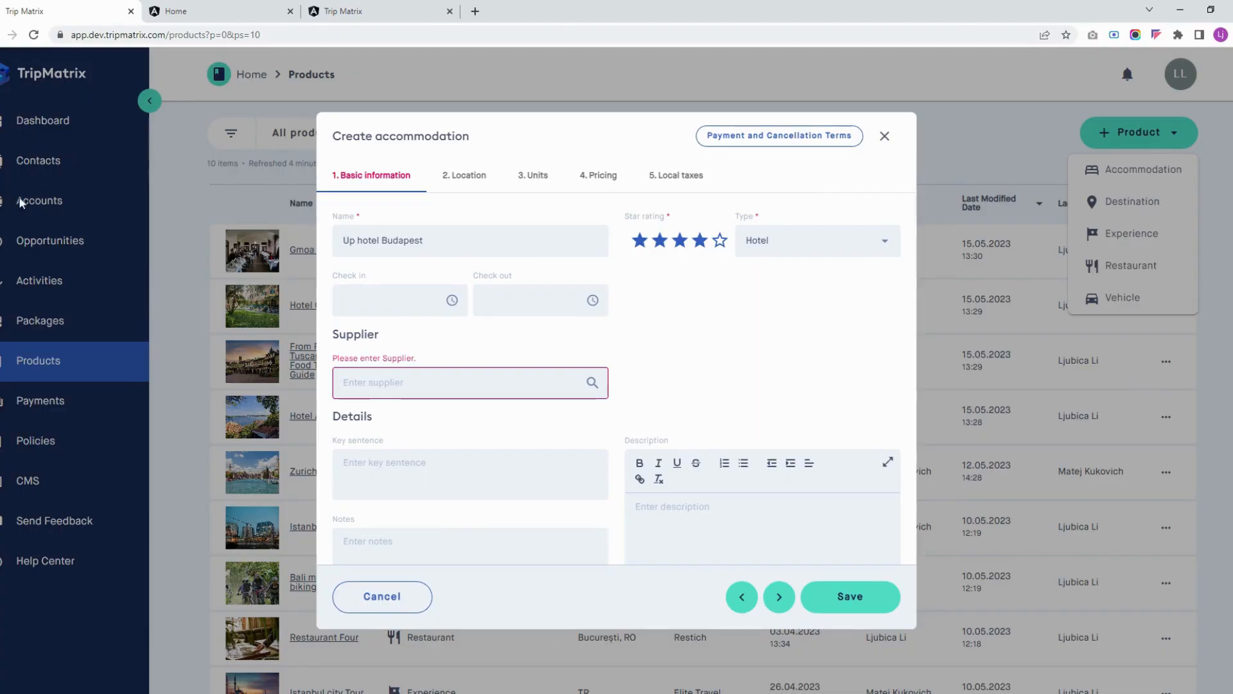
Search for the existing supplier Mer and assign it to the accommodation
left_click(451, 381)
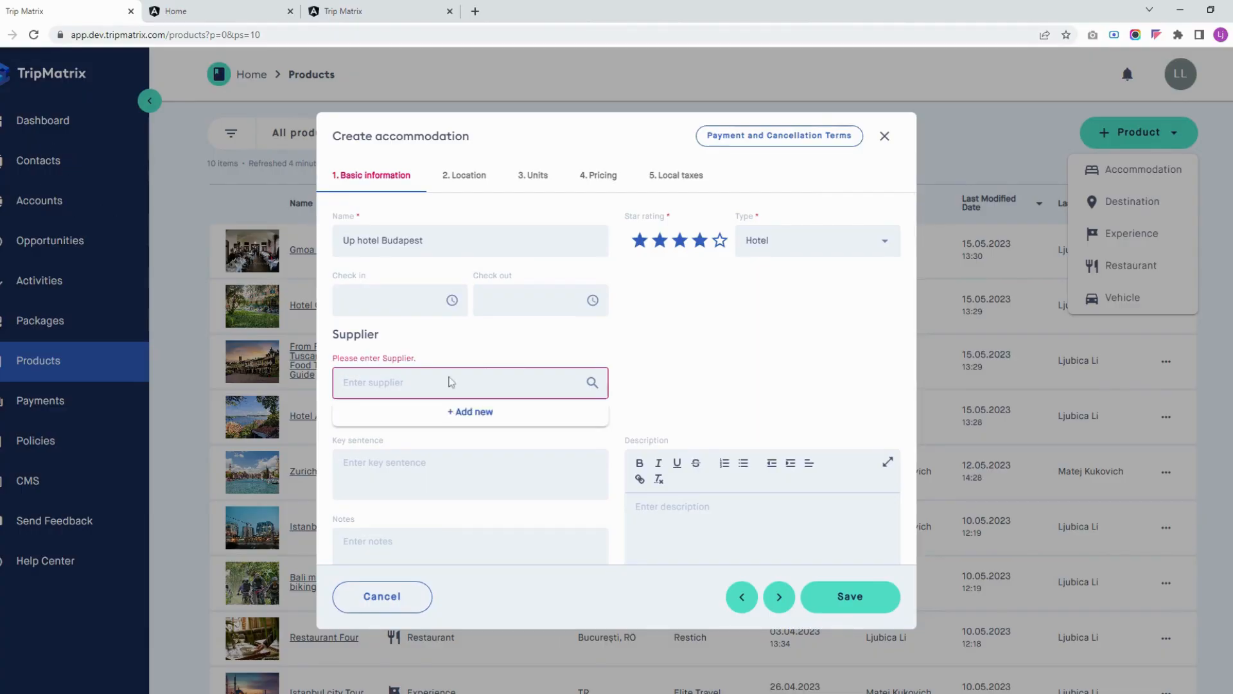
type("Mer")
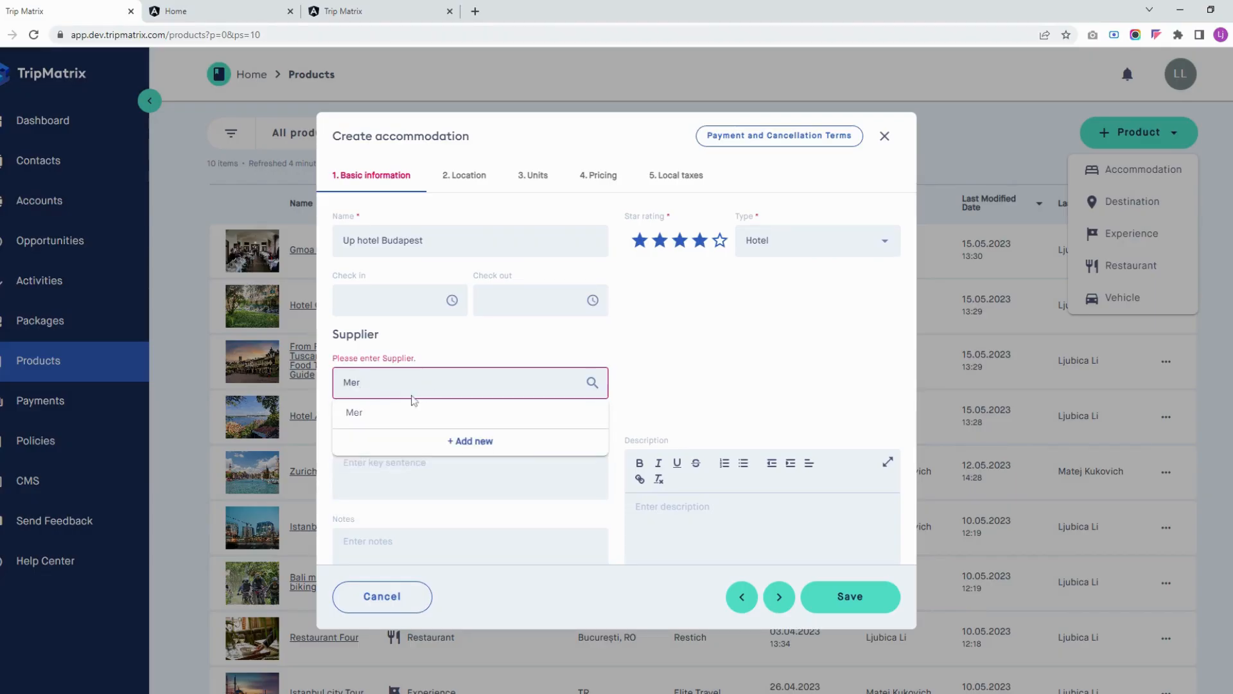
left_click(360, 418)
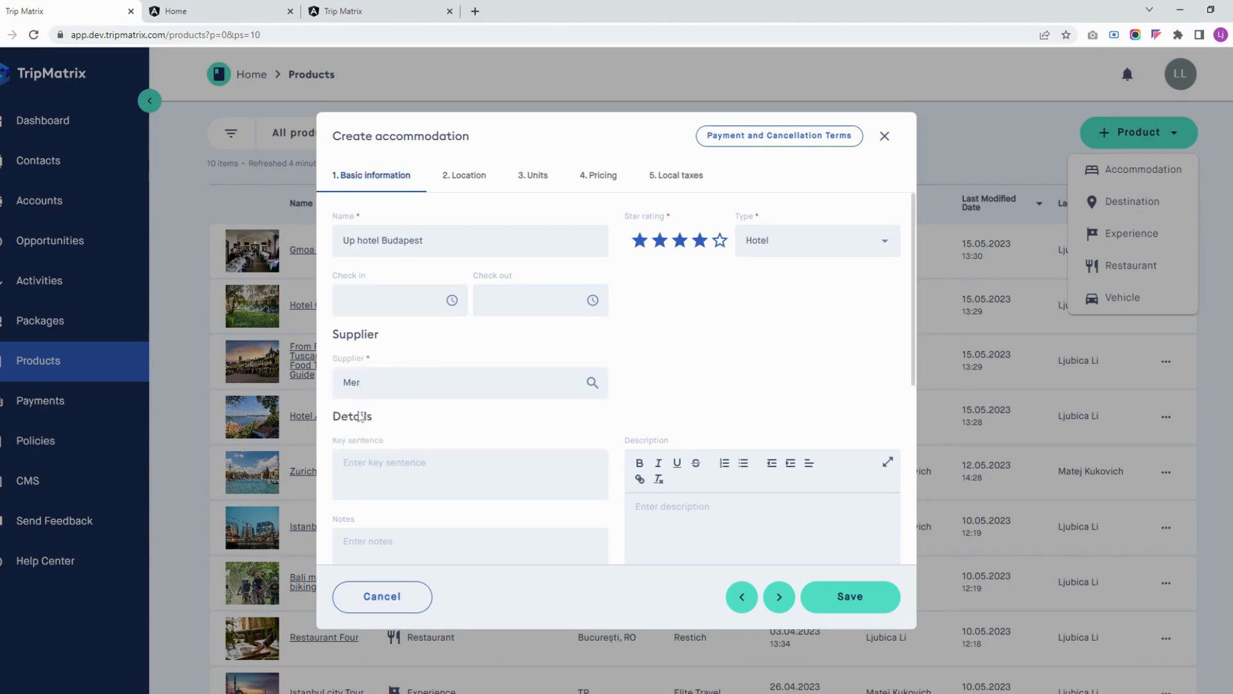
scroll(617, 379, "down", 5)
scroll(616, 379, "up", 5)
Define a Double room unit for 2 adults and add a Superior room unit for up to 4 adults and 2 children
left_click(463, 182)
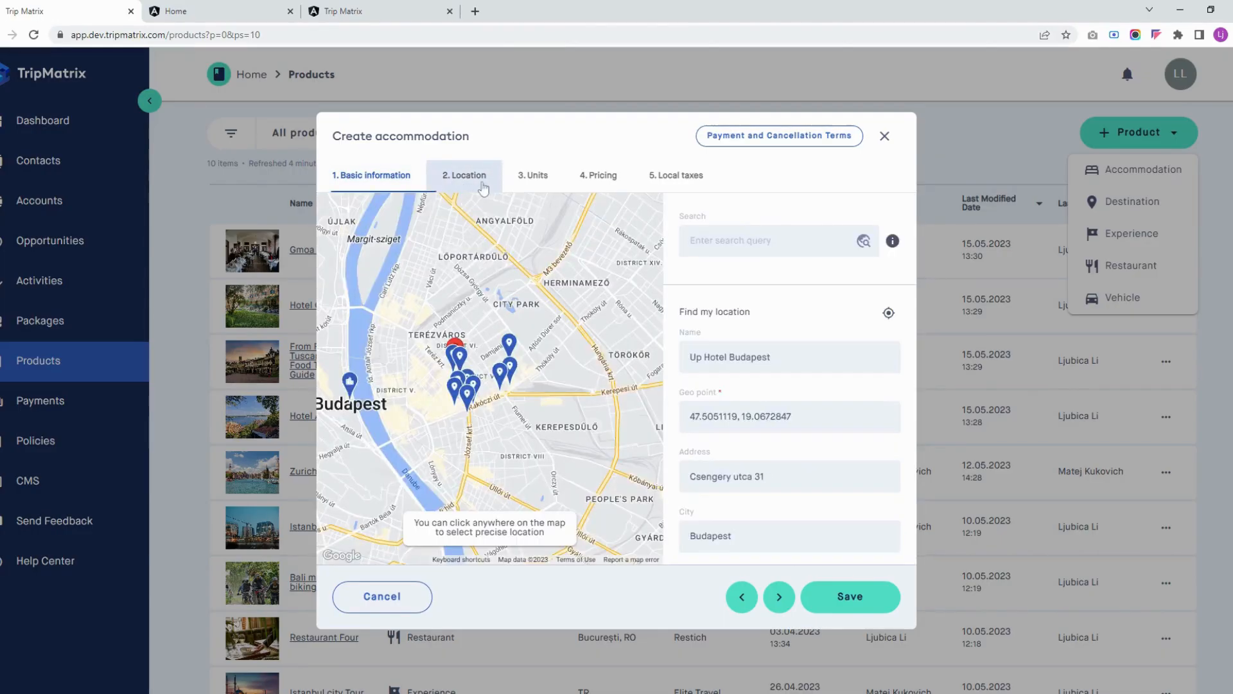
left_click(533, 183)
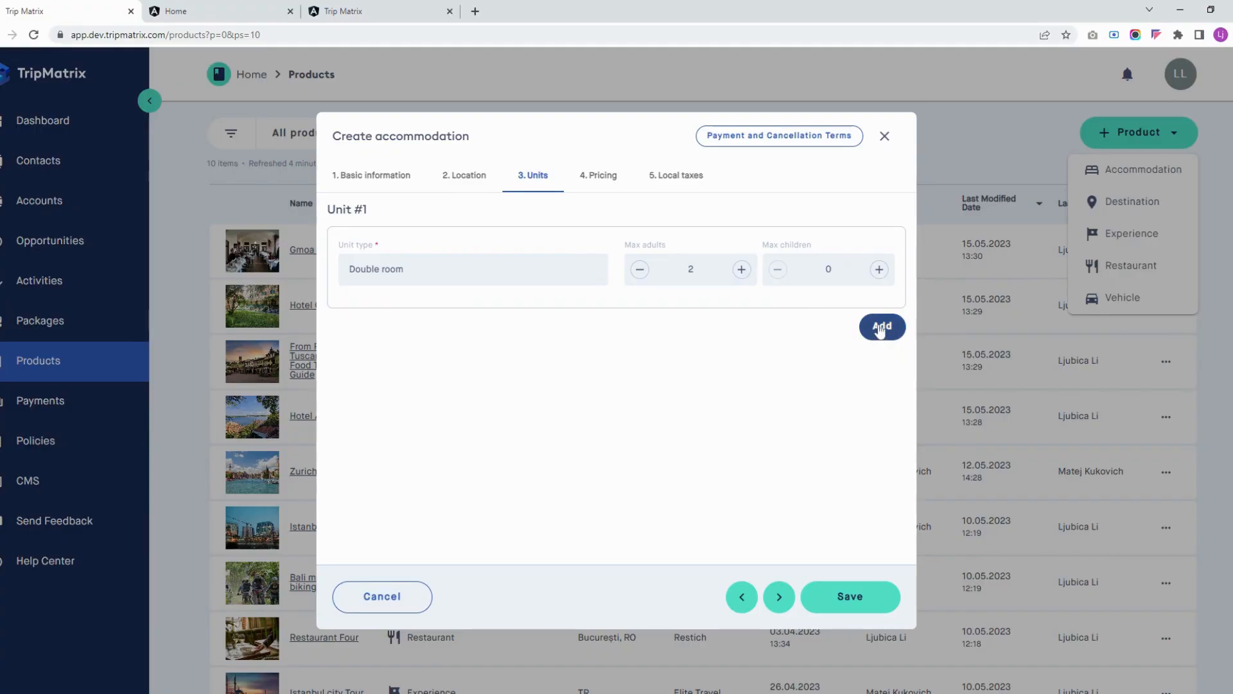
left_click(882, 328)
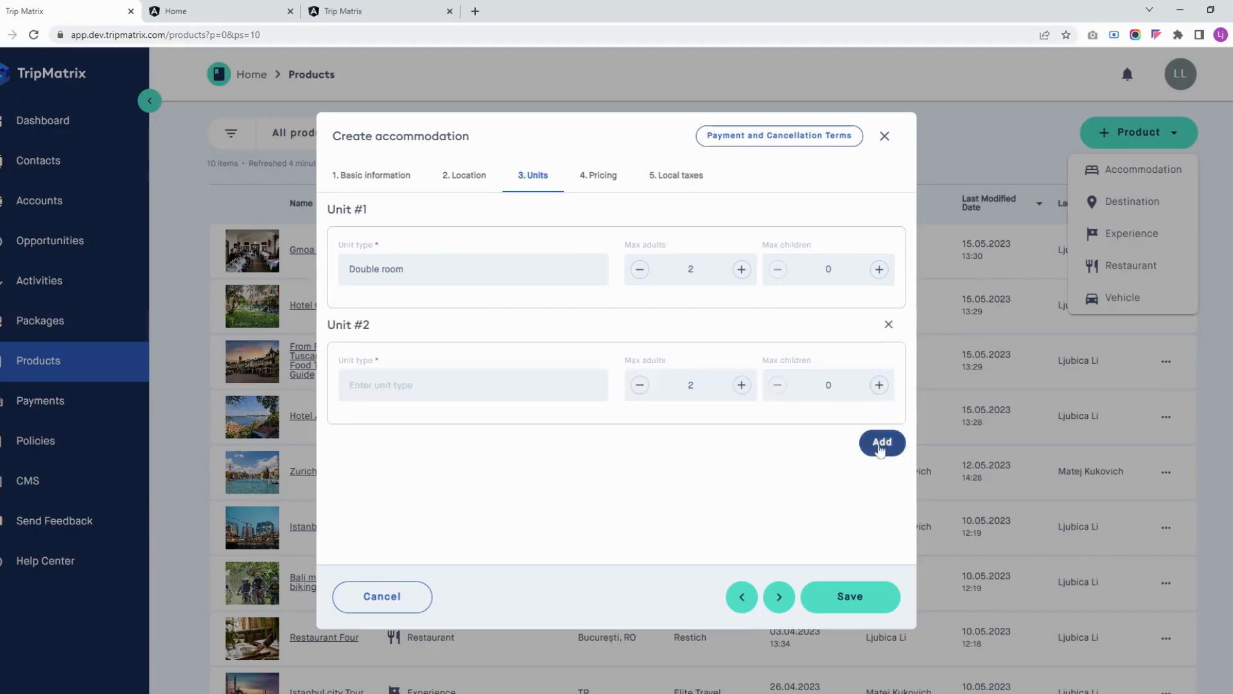
left_click(459, 390)
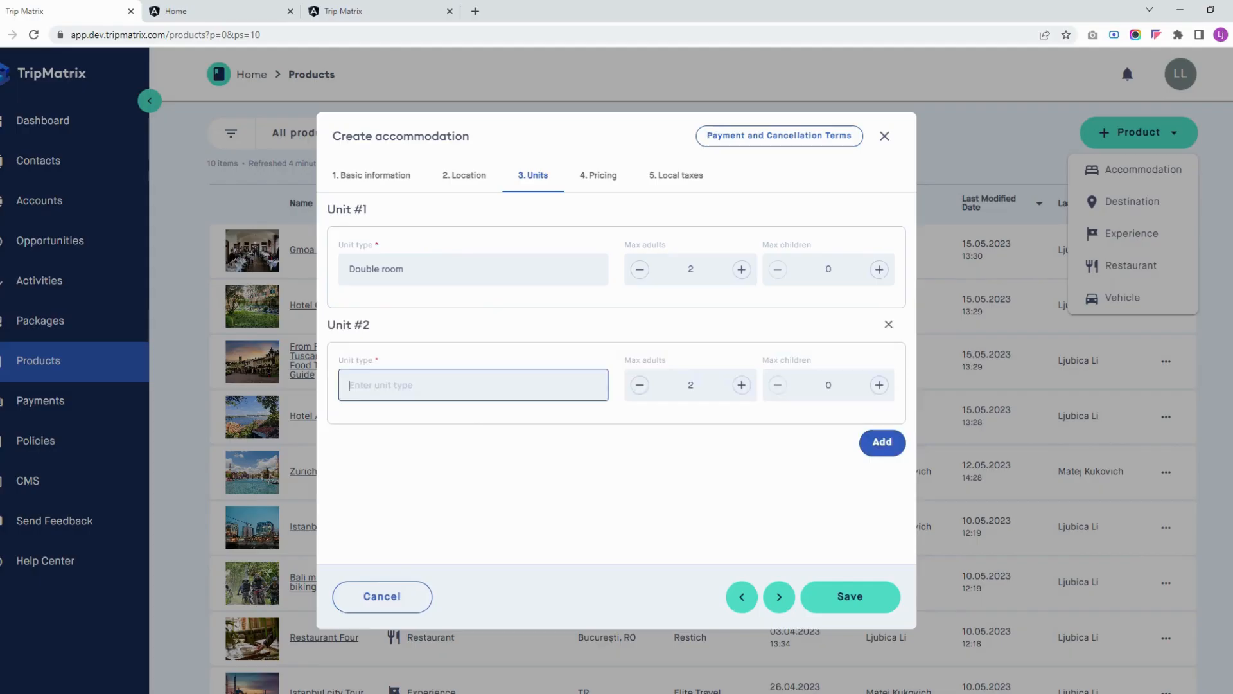
type("Superior room")
left_click(741, 385)
left_click(741, 384)
left_click(880, 385)
left_click(879, 385)
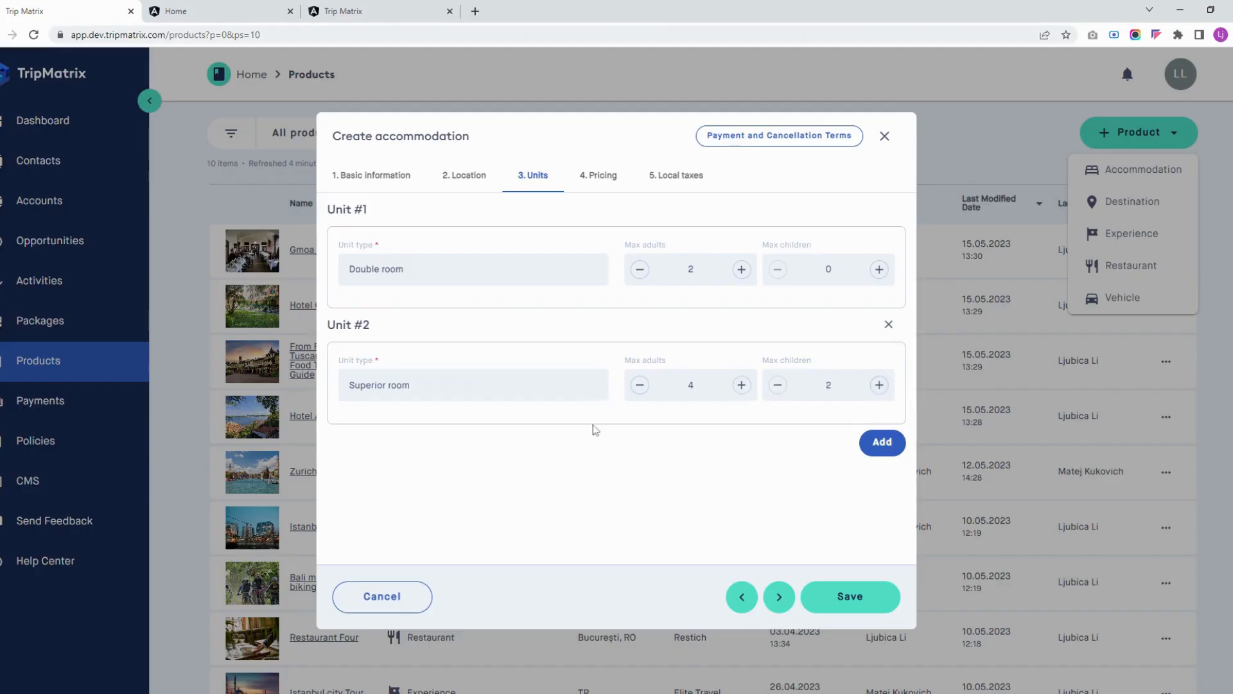
Set the Double room's contracted price to €100 and check the available calculation methods, keeping Per Item
left_click(601, 182)
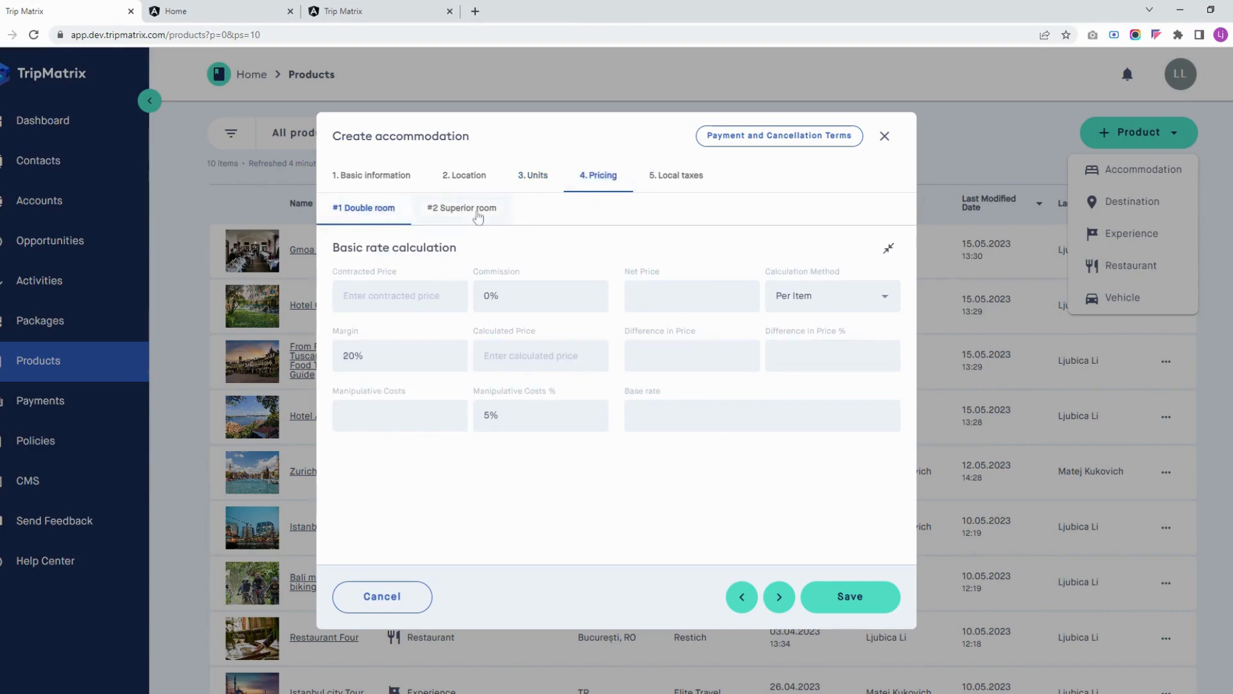
left_click(400, 296)
type("100")
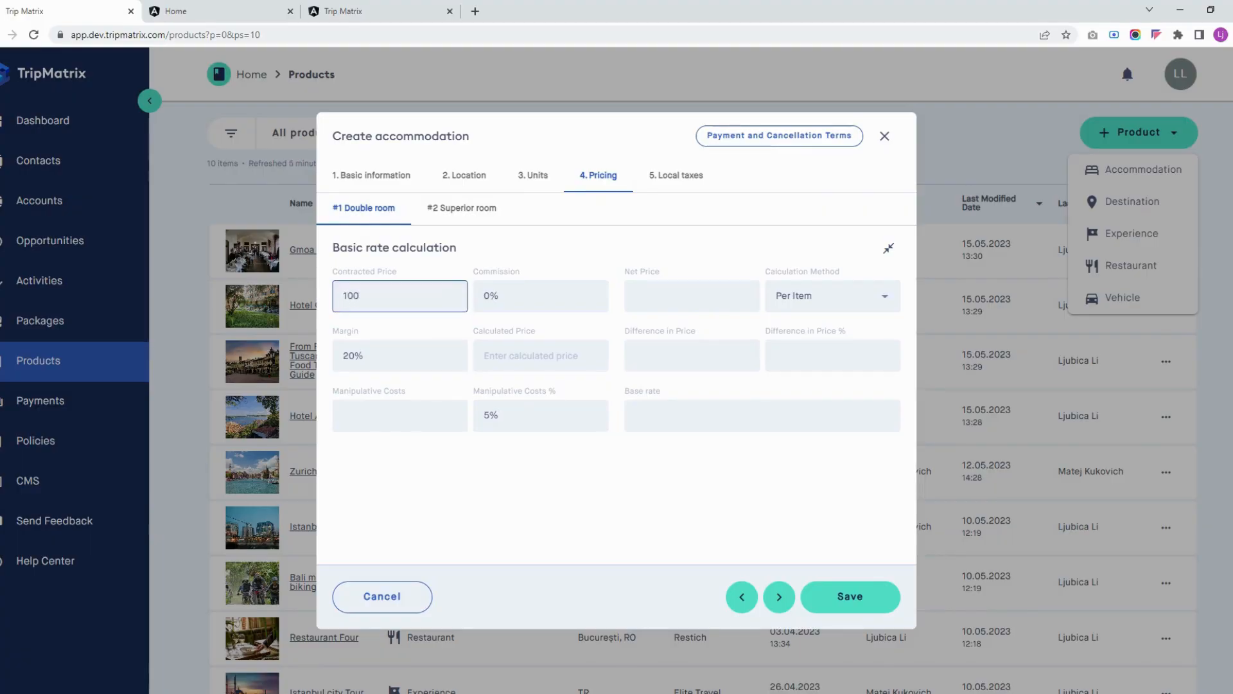
left_click(531, 247)
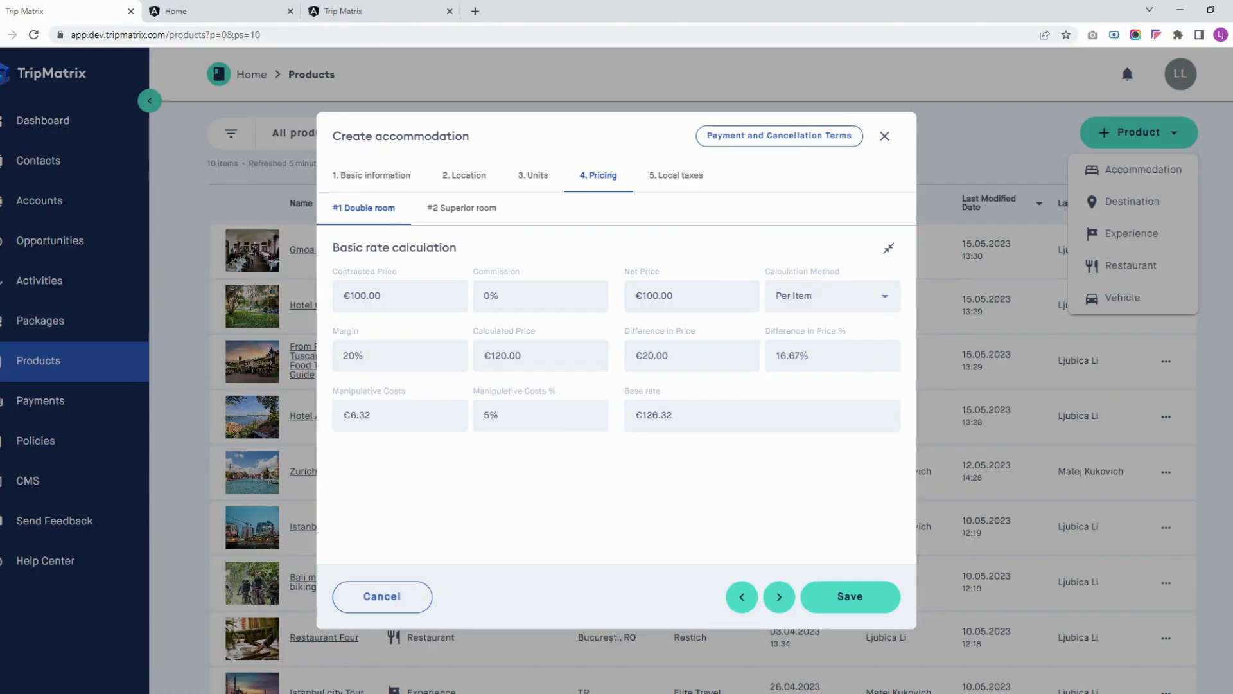
left_click(832, 296)
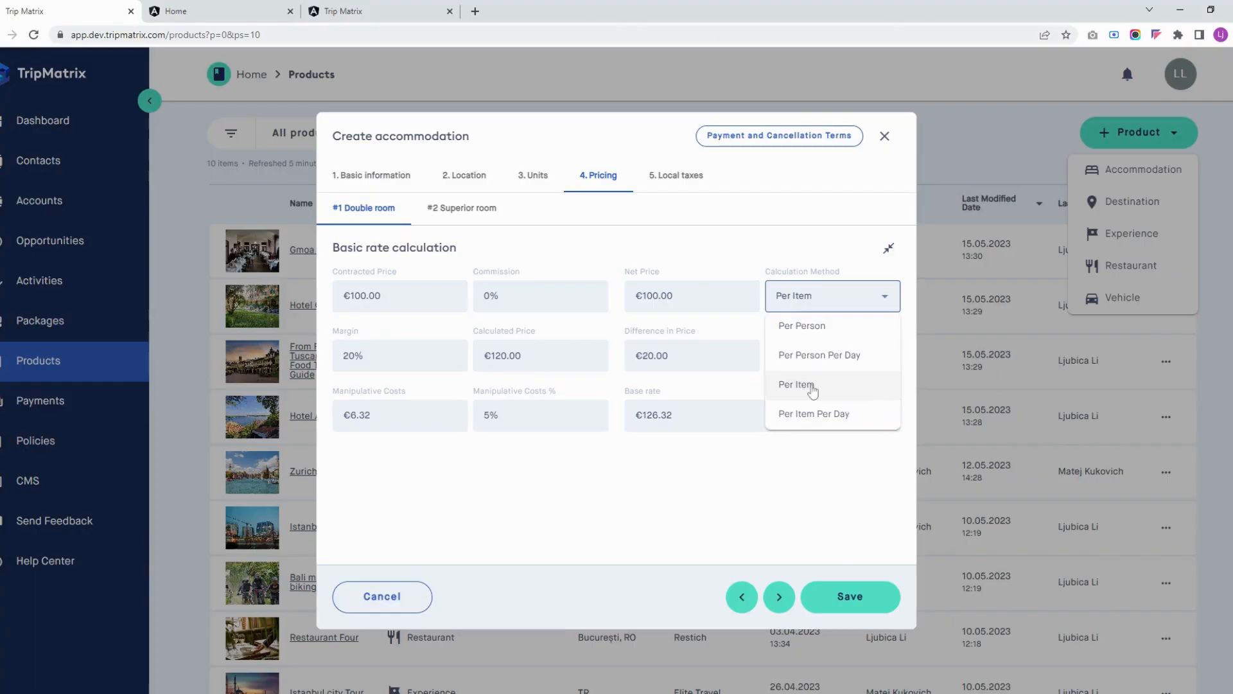
left_click(407, 298)
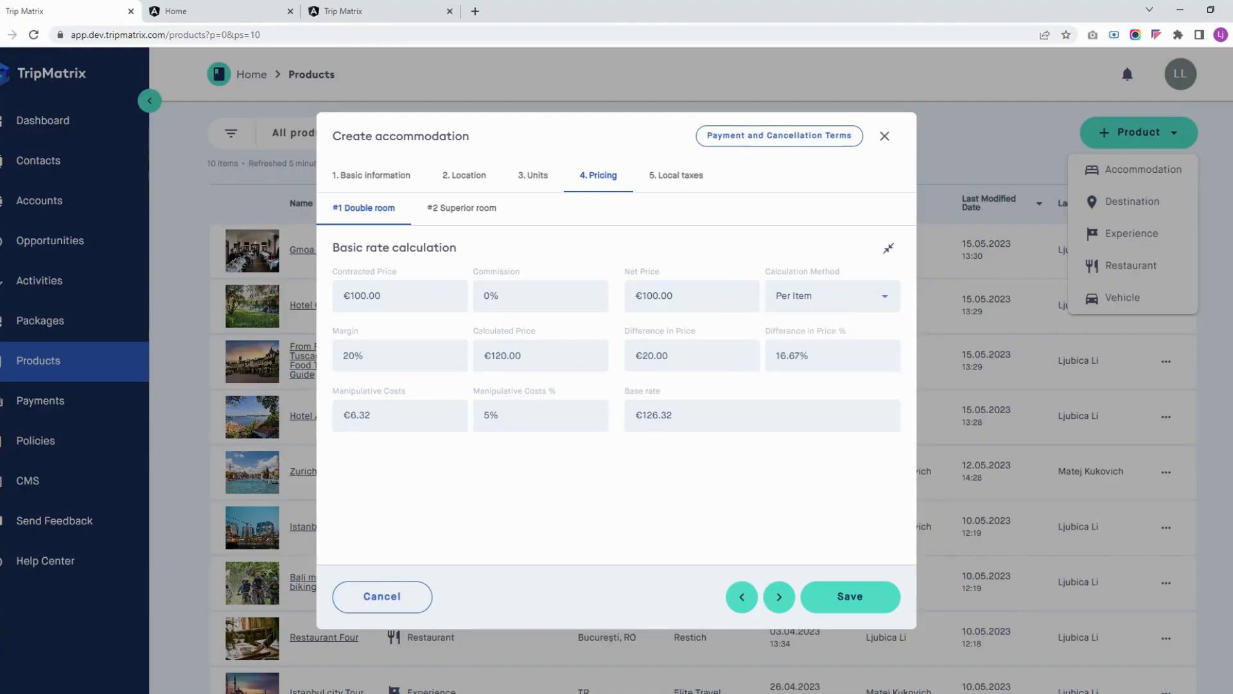
Set the Double room's commission to 10% and its margin to 25%
left_click(495, 296)
key("BackSpace")
type("10")
left_click(590, 256)
left_click(386, 355)
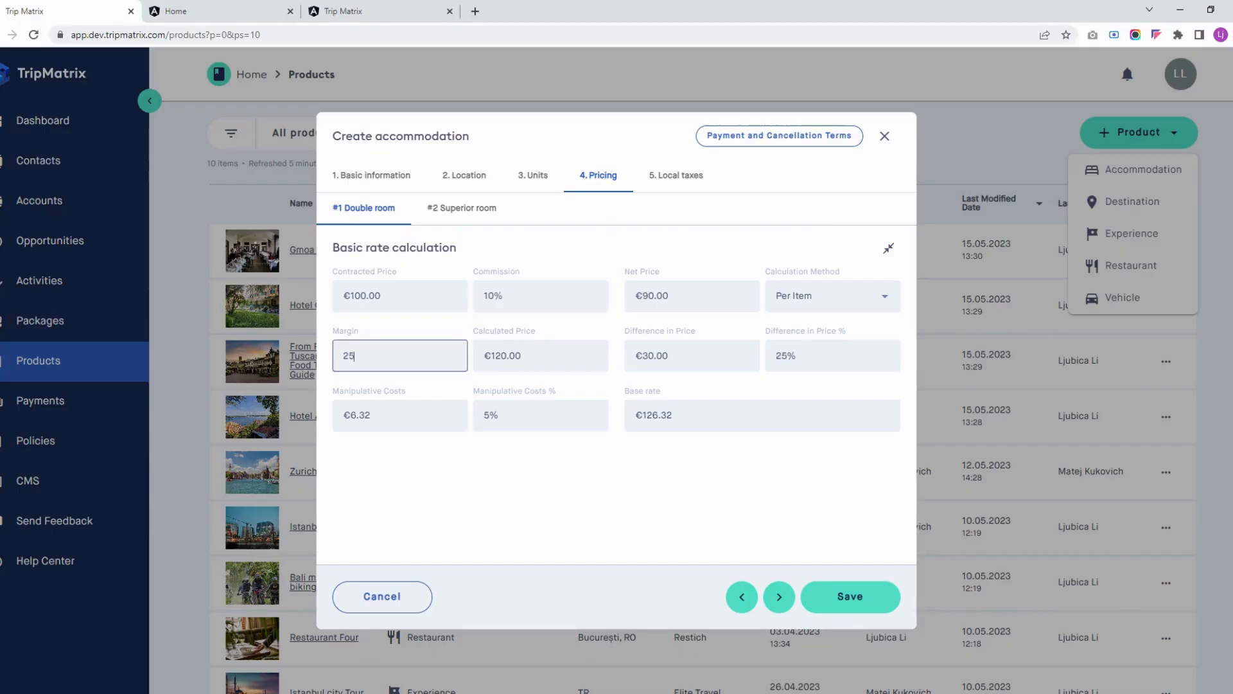
left_click(479, 460)
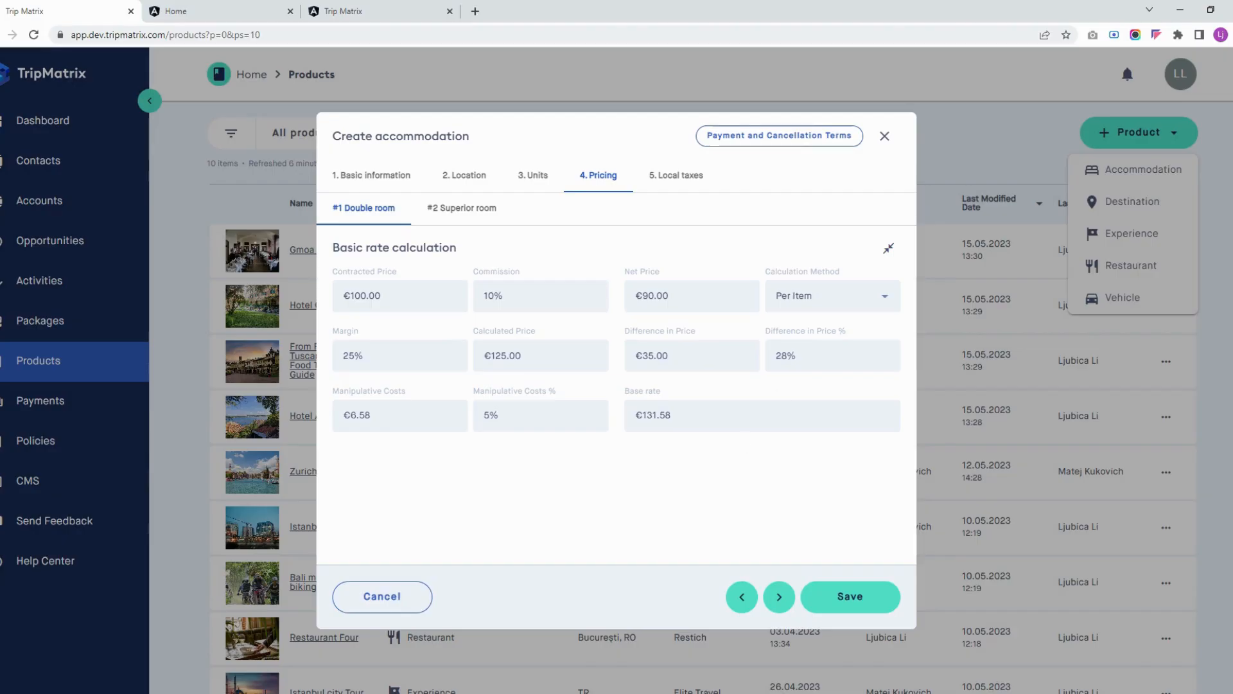
Set the Double room's calculation method to Per Person Per Day
left_click(833, 301)
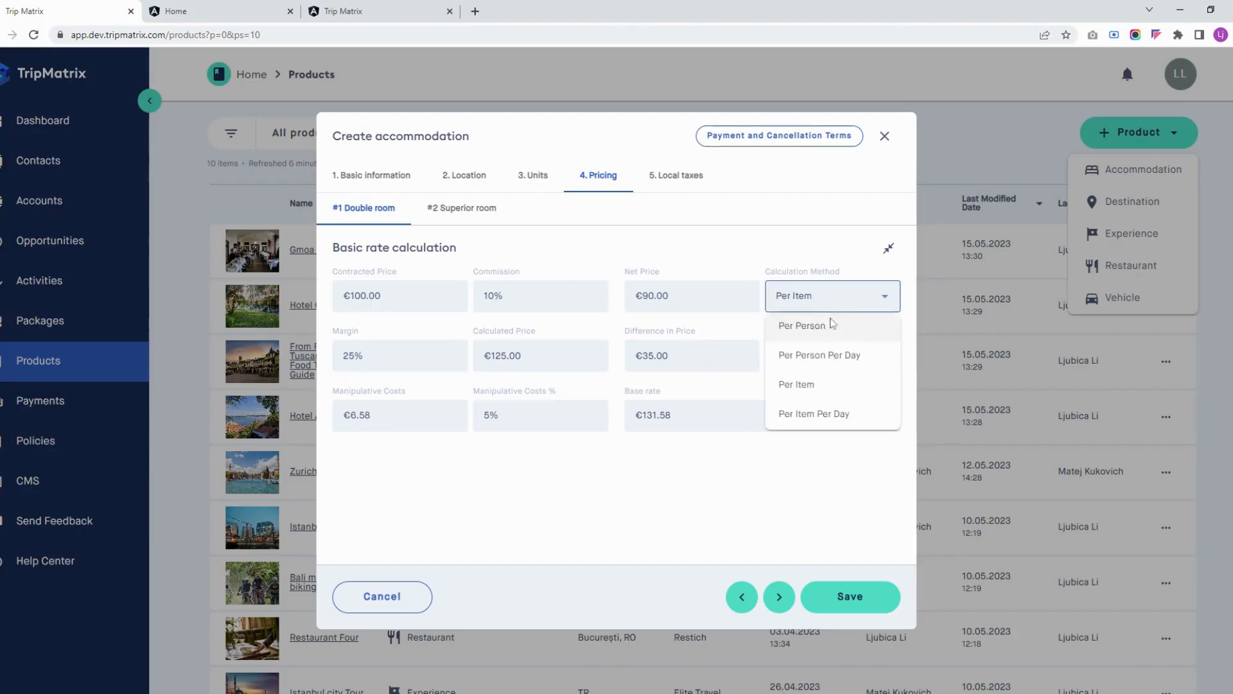
left_click(839, 362)
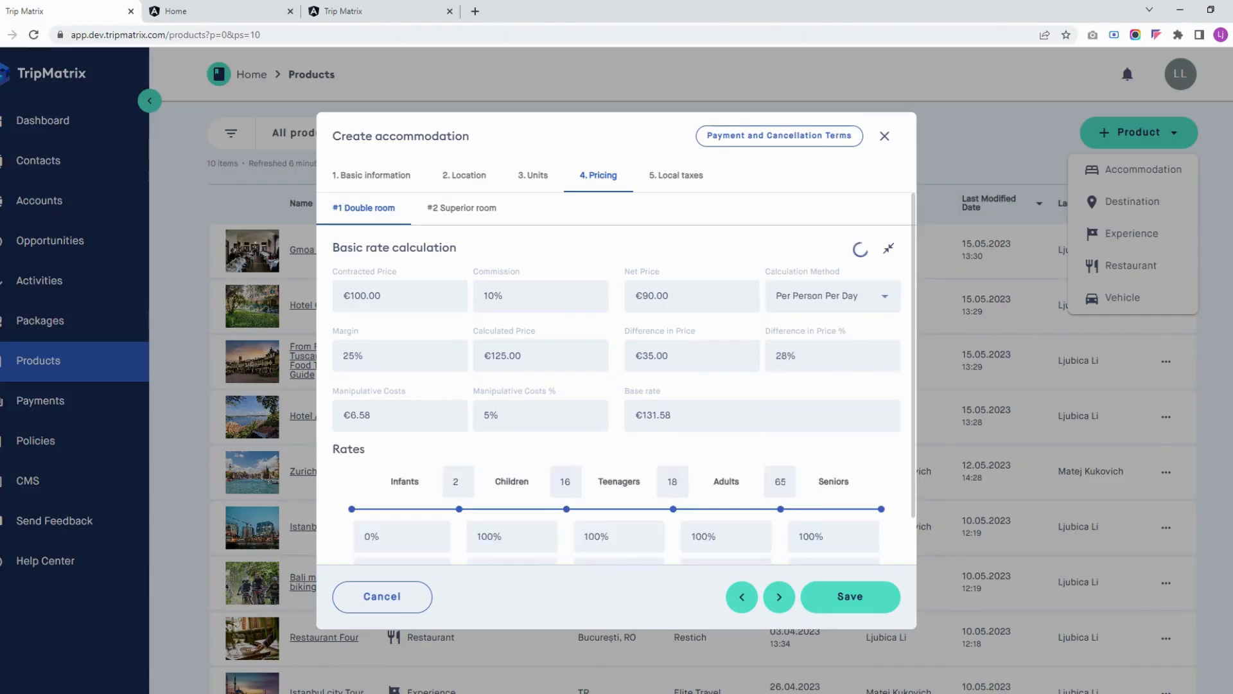
left_click(833, 297)
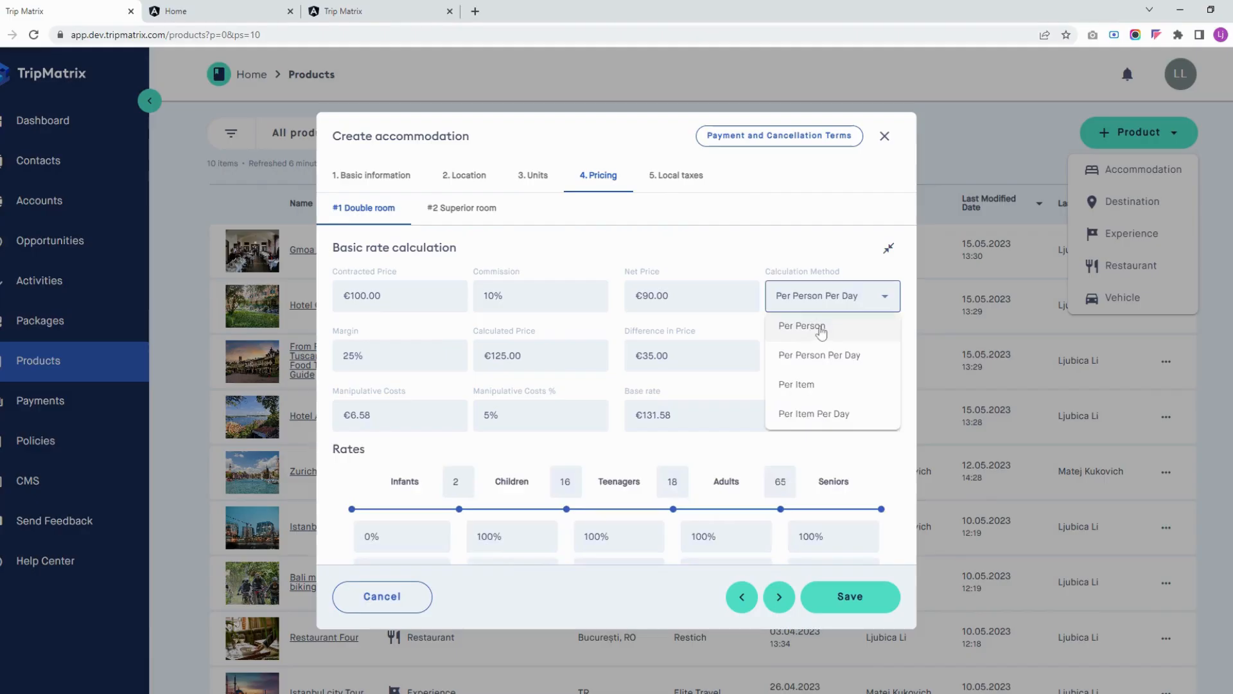
left_click(833, 300)
Check the age limits in the Double room's rates and set the Children rate to 70%
scroll(551, 409, "down", 1)
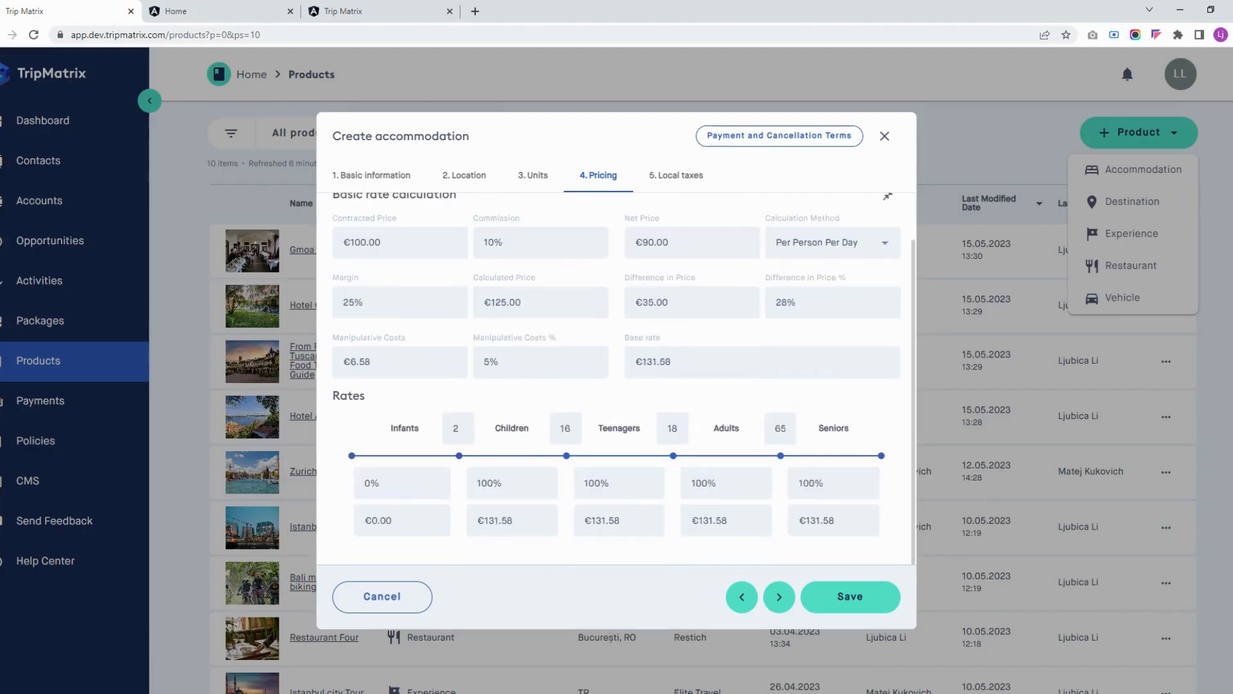
left_click(458, 428)
left_click(565, 427)
left_click(673, 429)
left_click(780, 428)
left_click(507, 483)
left_click(562, 553)
Set the Superior room's contracted price to €150
scroll(613, 394, "up", 2)
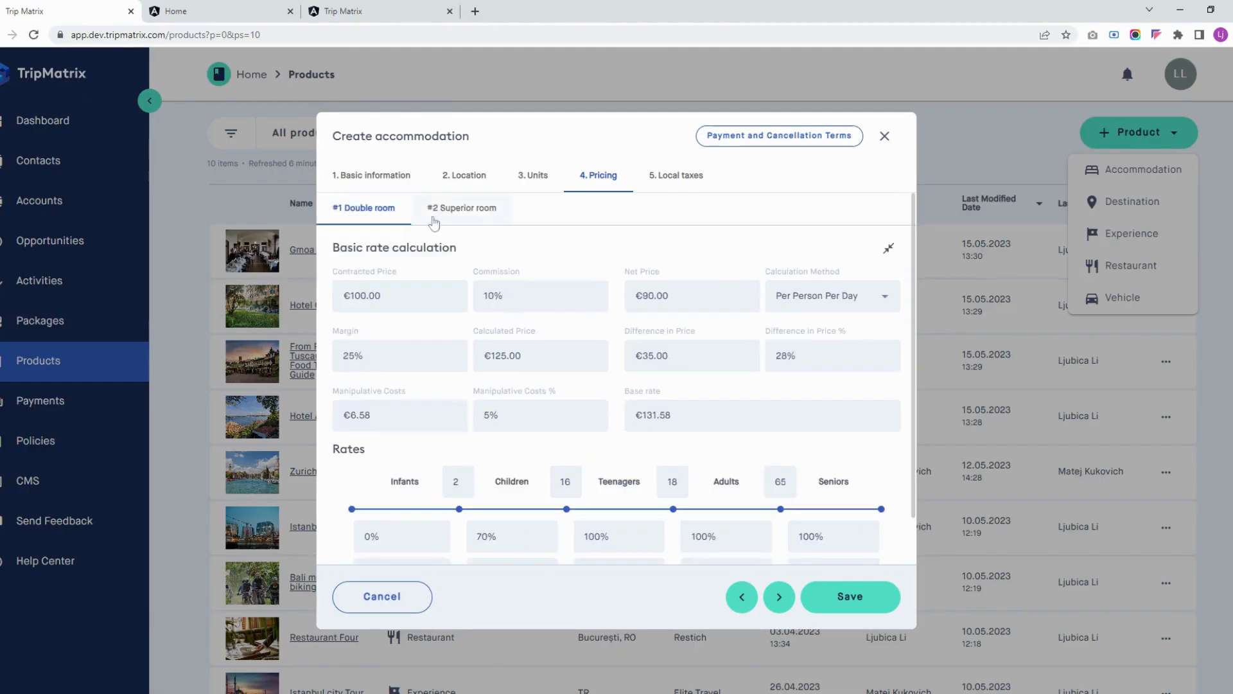
left_click(467, 212)
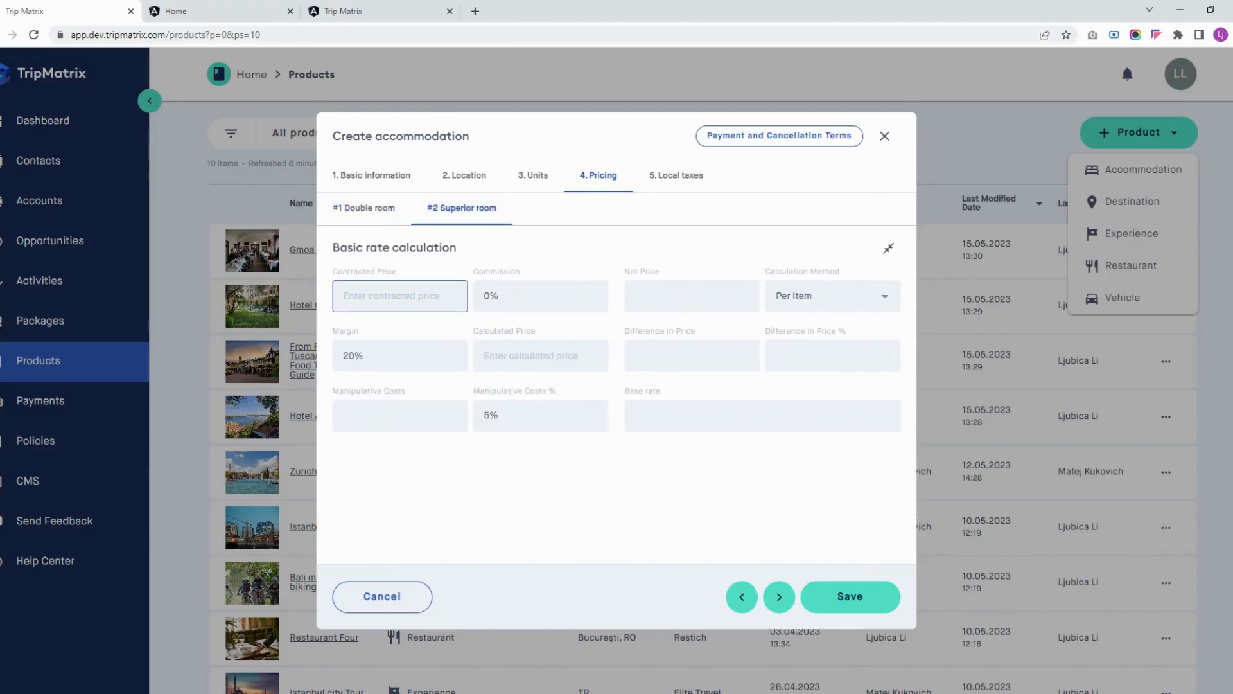
type("150")
left_click(574, 261)
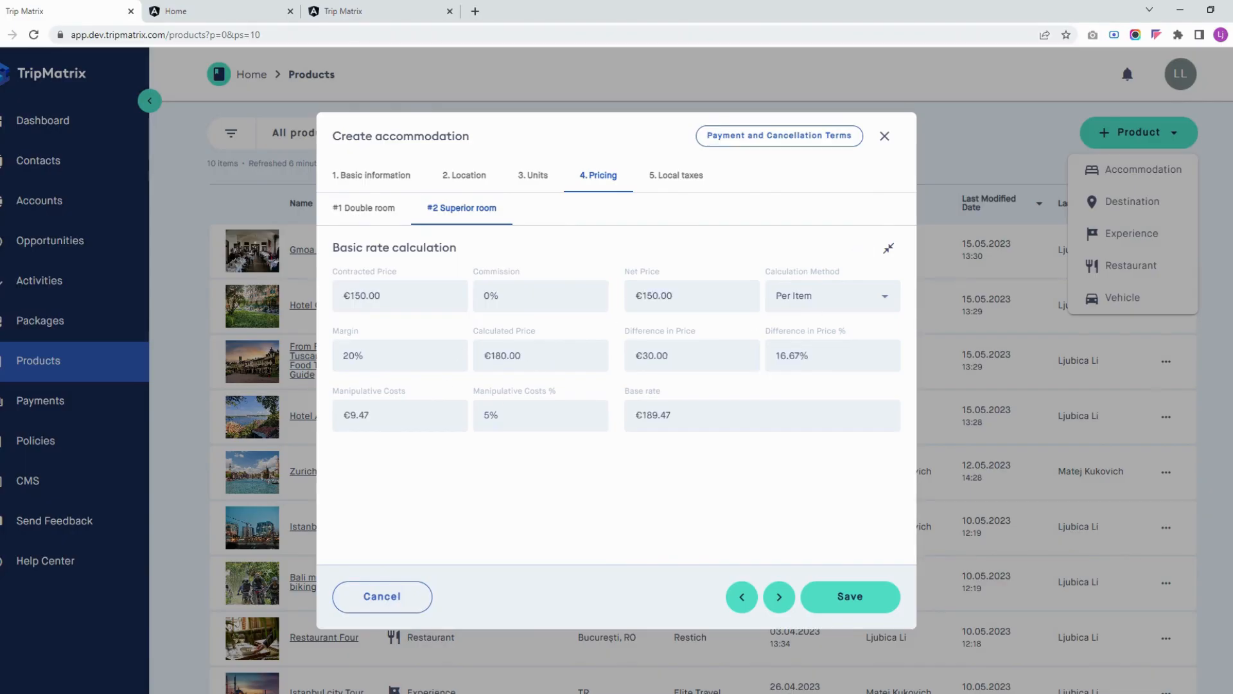
Set the calculation method of the accommodation's local taxes to Total
left_click(677, 182)
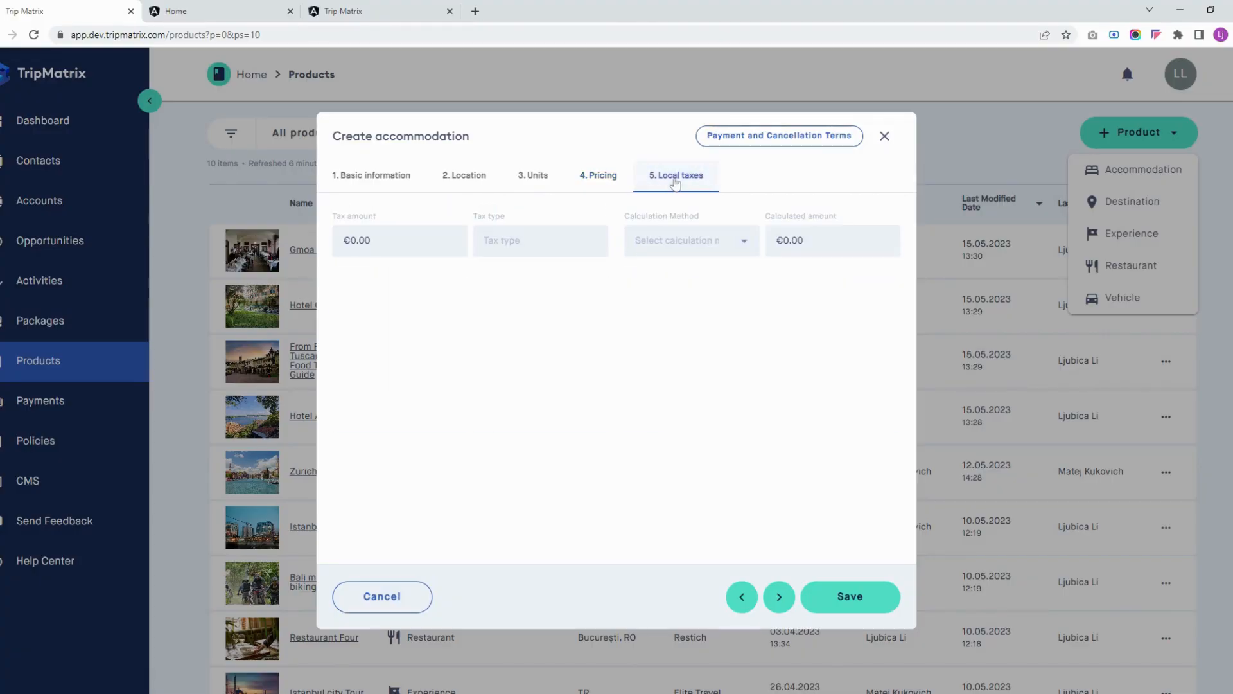
left_click(676, 243)
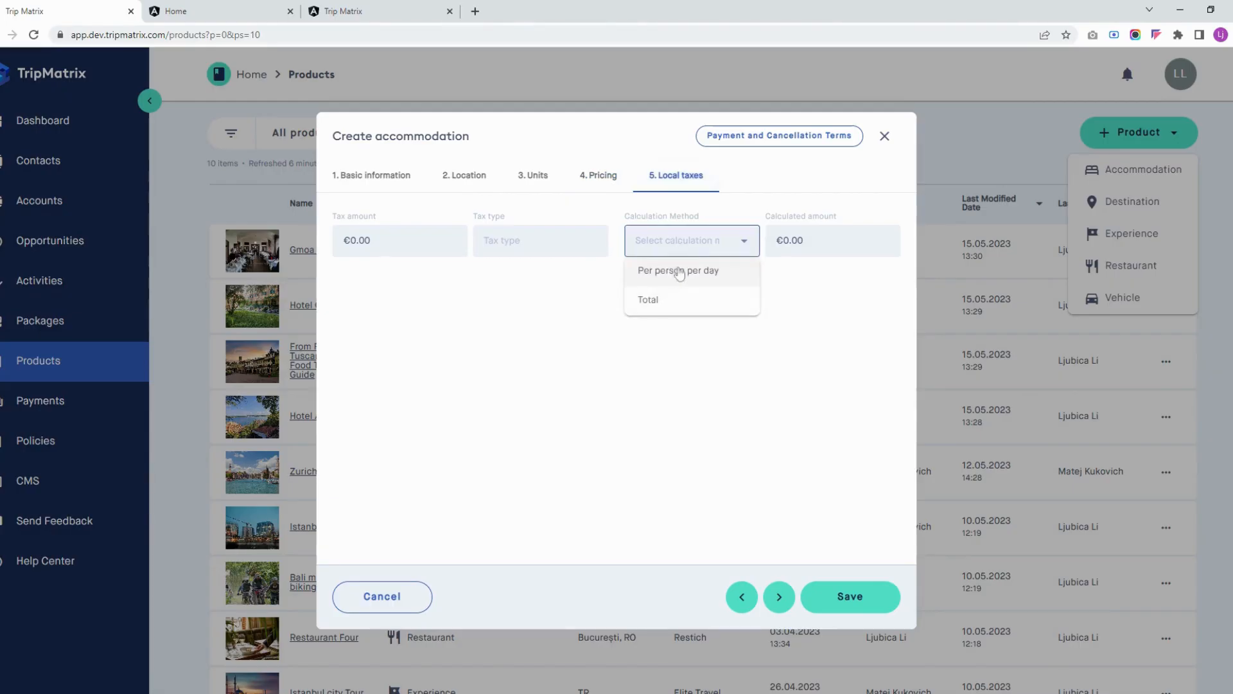
left_click(667, 302)
left_click(675, 243)
left_click(774, 178)
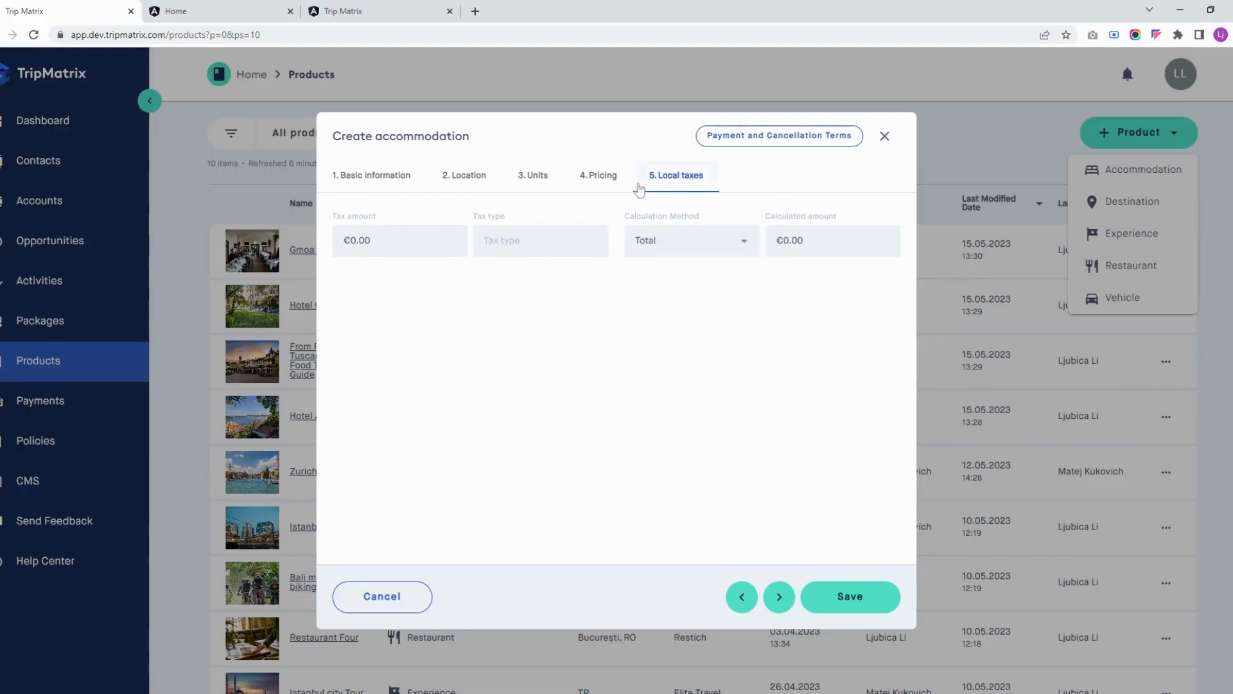
Review the accommodation's payment and cancellation terms, check the custom policy editing options, and close the policies without saving
left_click(777, 136)
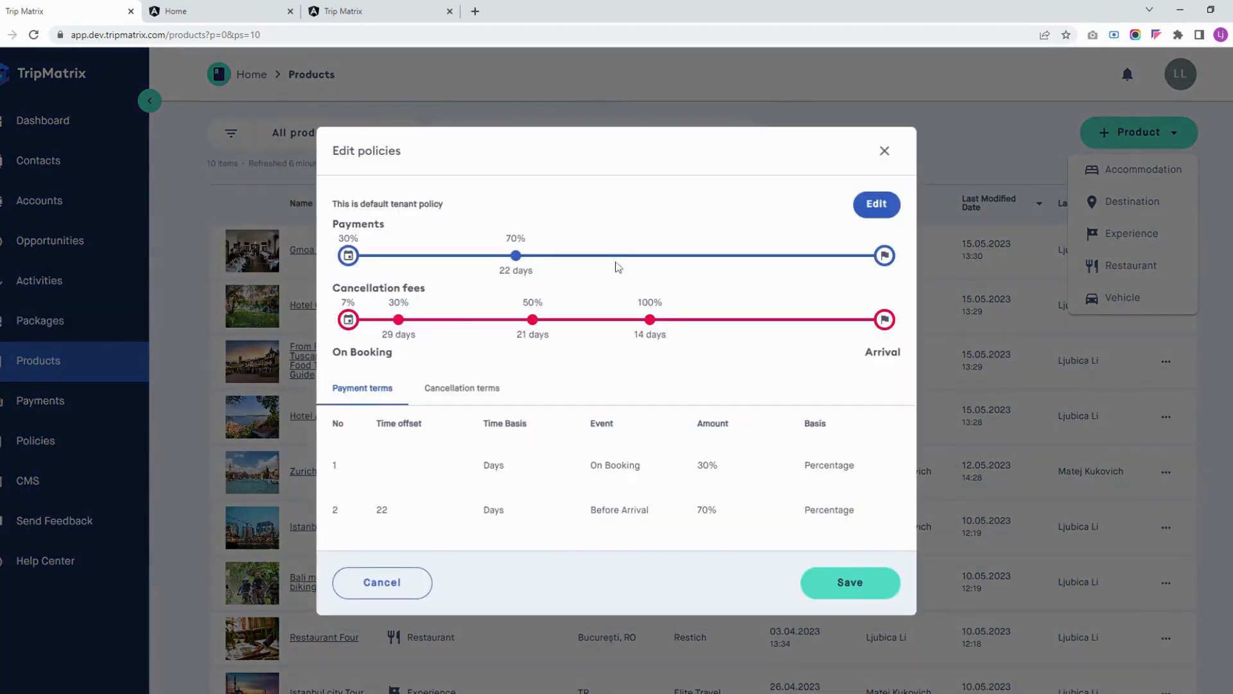
left_click(466, 390)
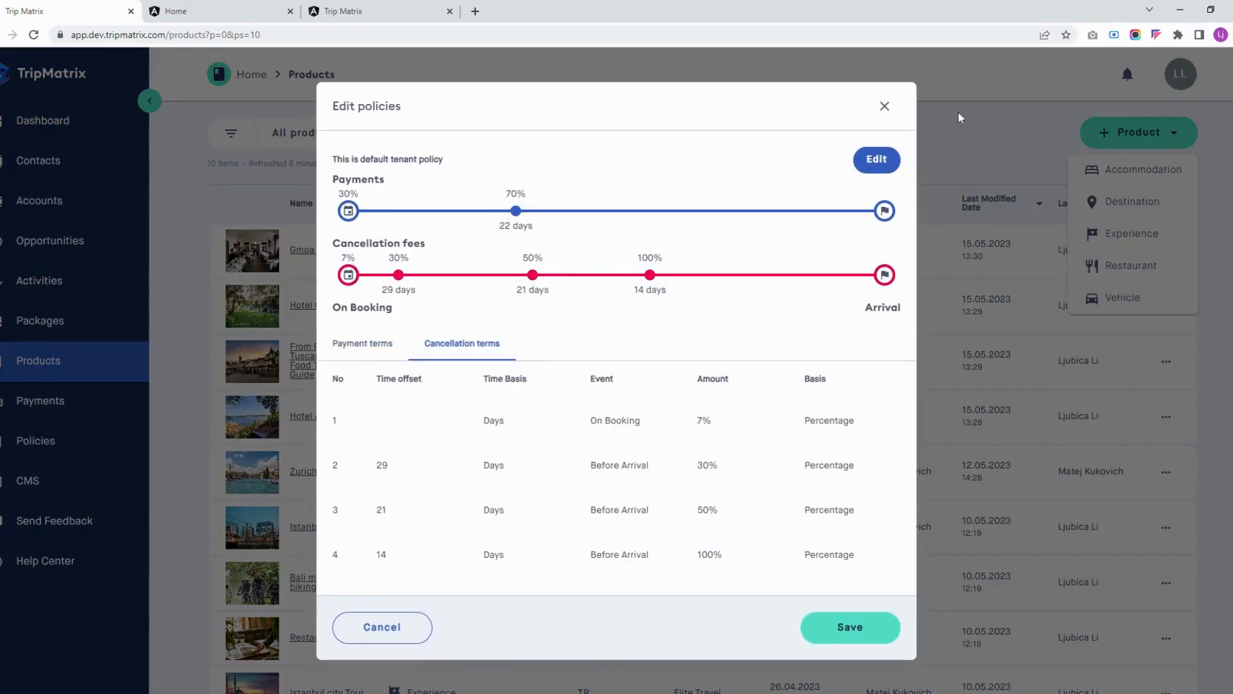
left_click(872, 162)
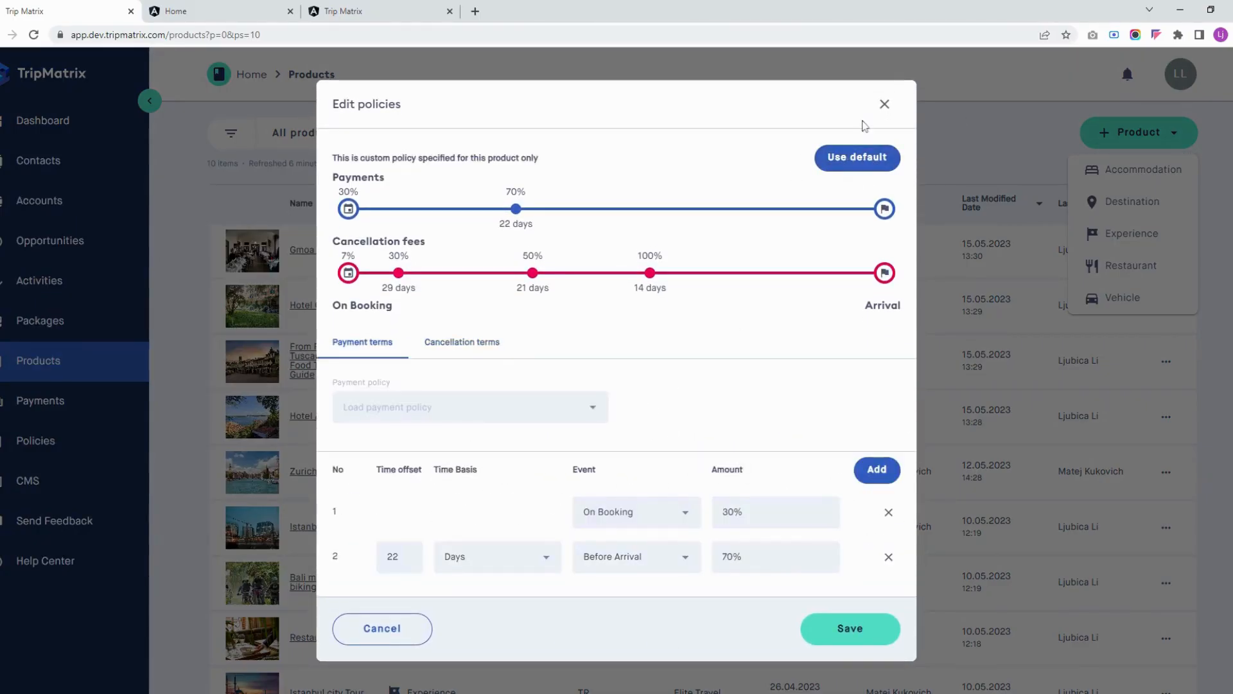
left_click(885, 105)
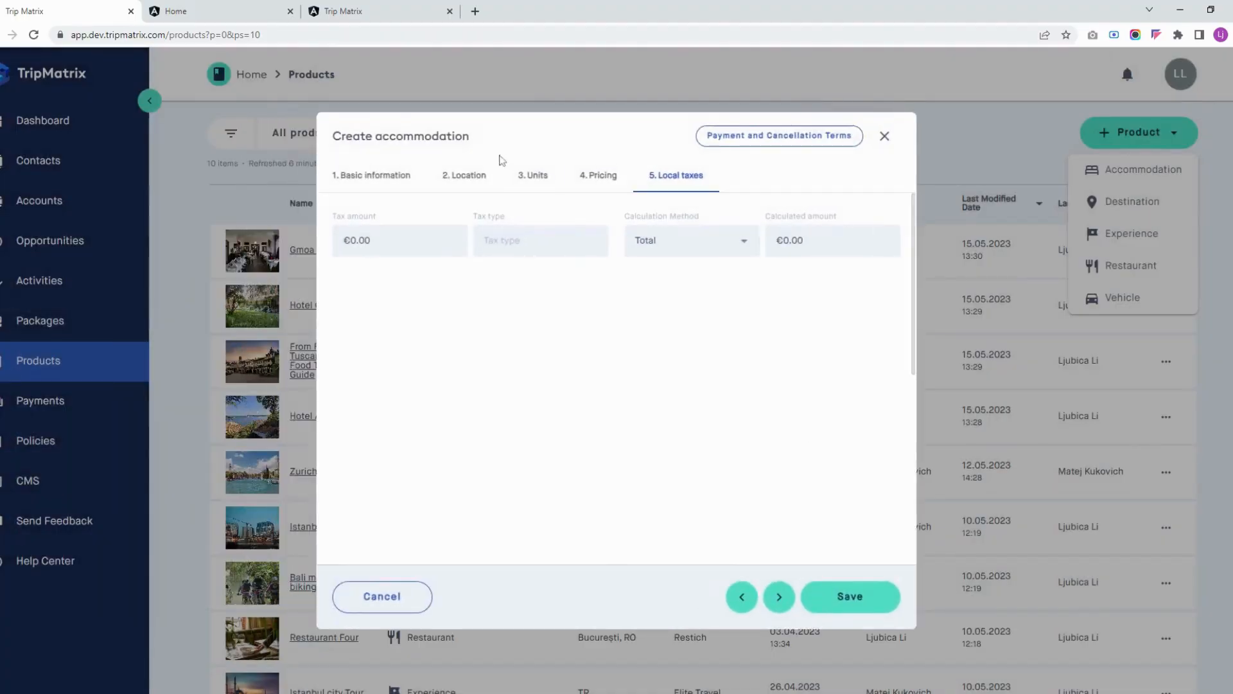
Review the basic information of Up hotel Budapest and save the accommodation
left_click(397, 185)
scroll(731, 398, "down", 5)
scroll(723, 398, "up", 5)
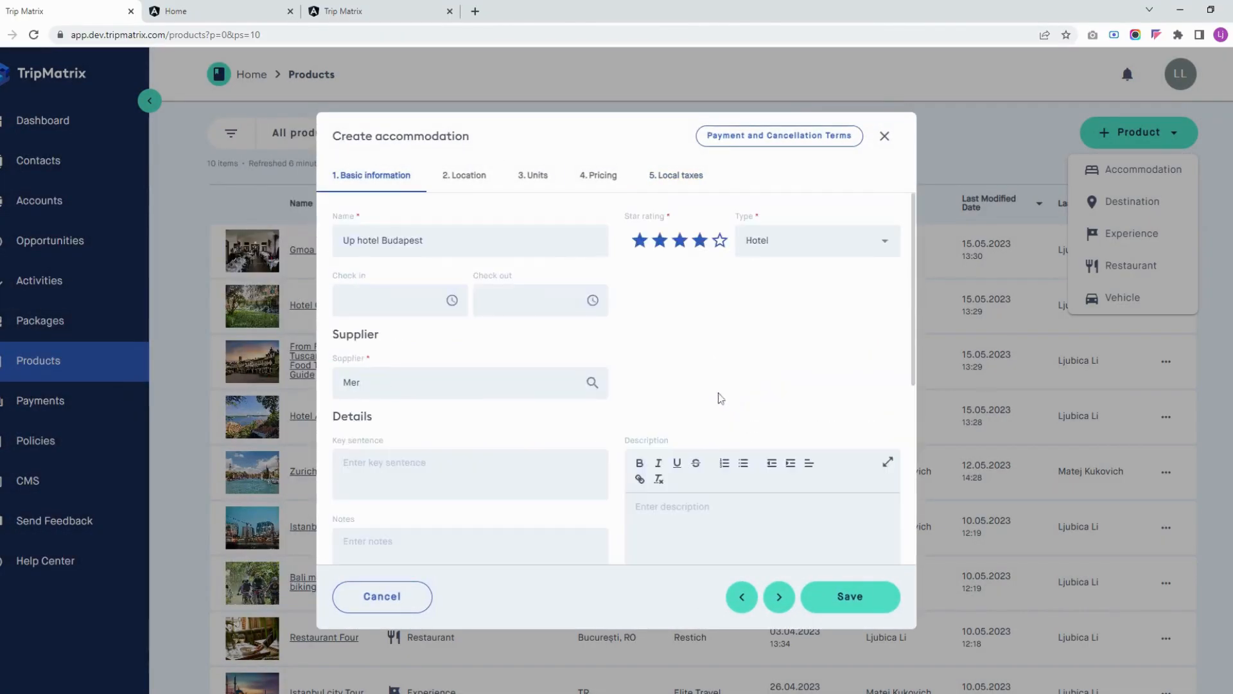
left_click(850, 598)
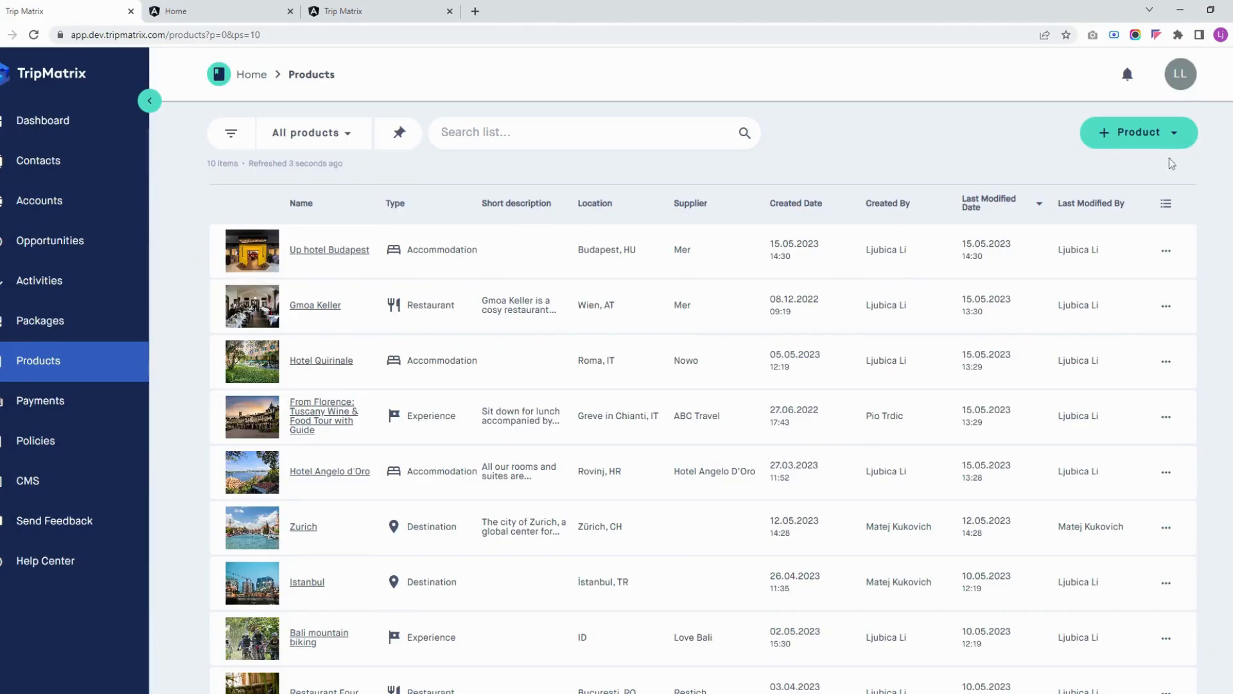
Start a new Destination product, examine its basic information, location and image fields, and close it without saving
left_click(1137, 143)
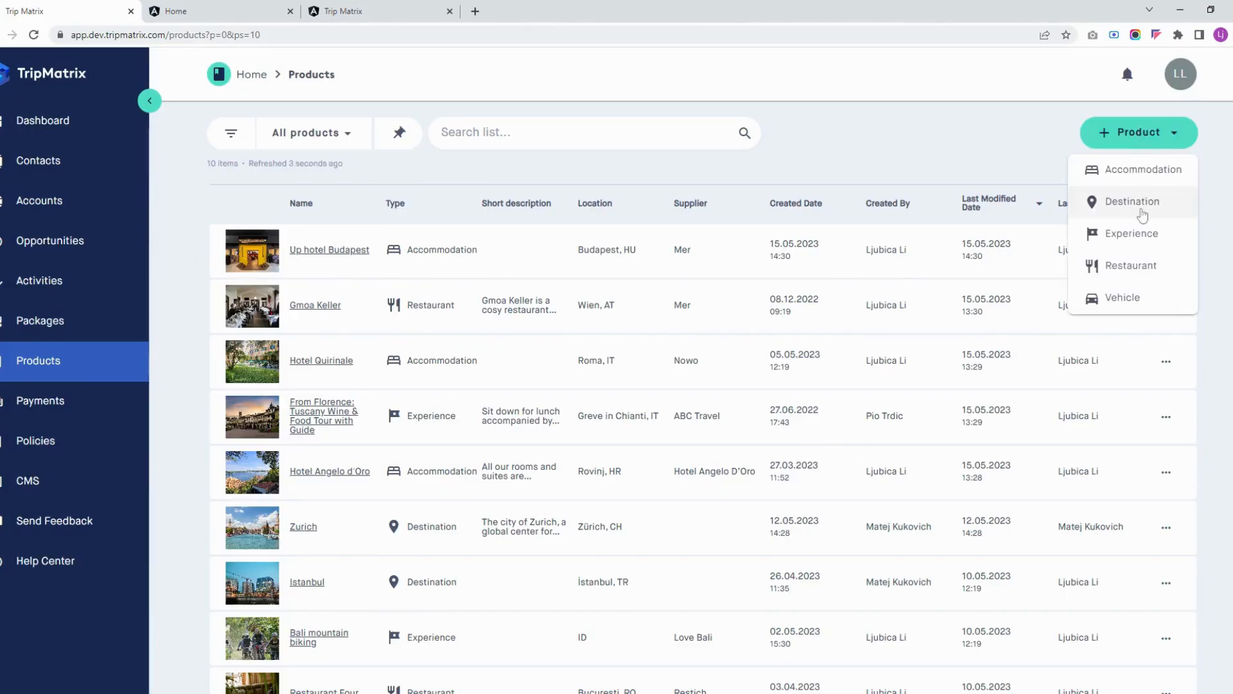
left_click(1141, 207)
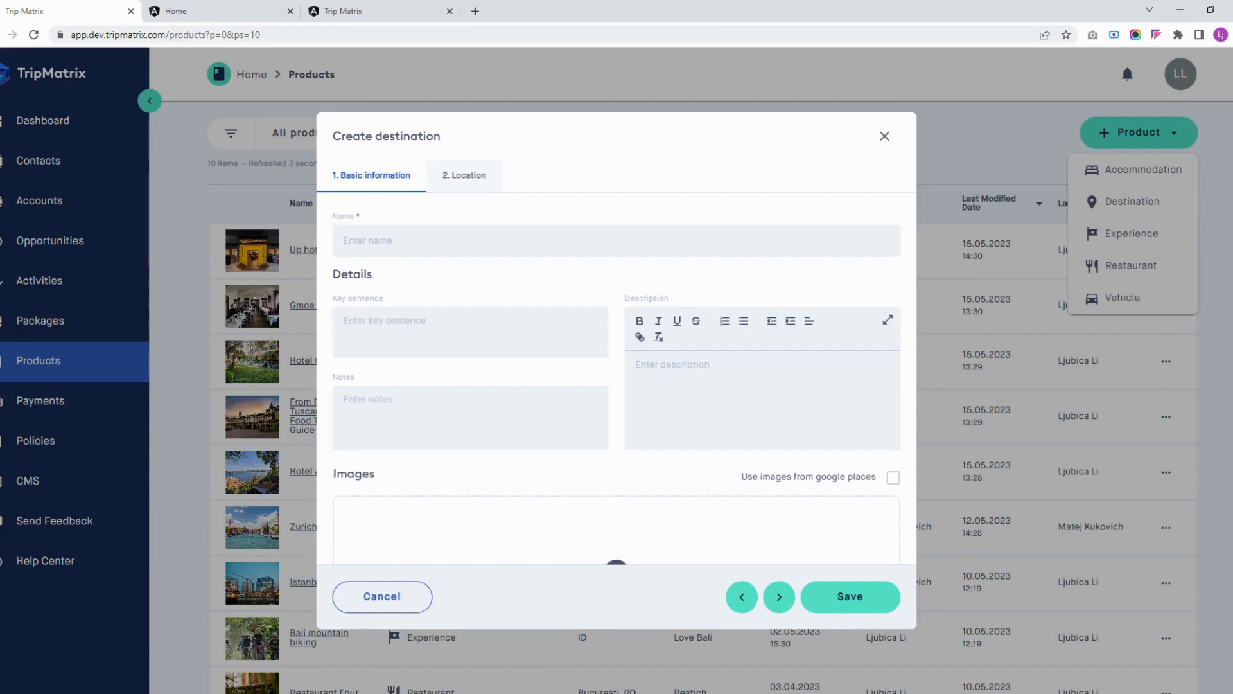
left_click(465, 241)
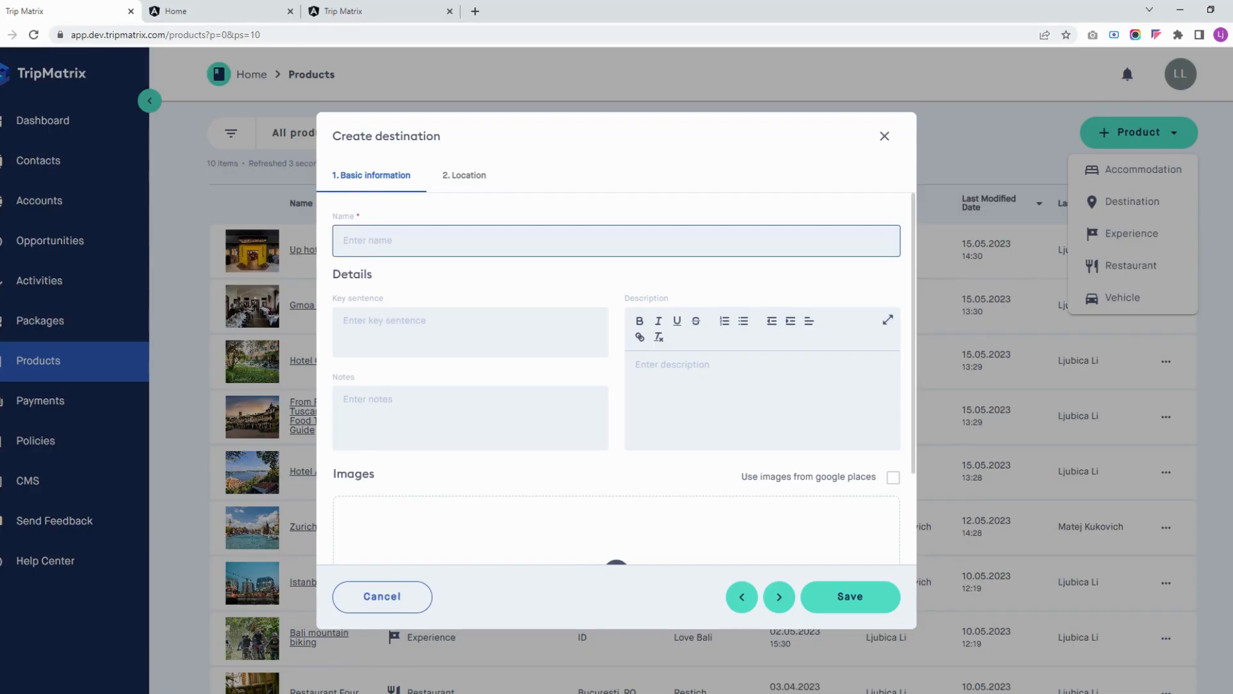
left_click(465, 176)
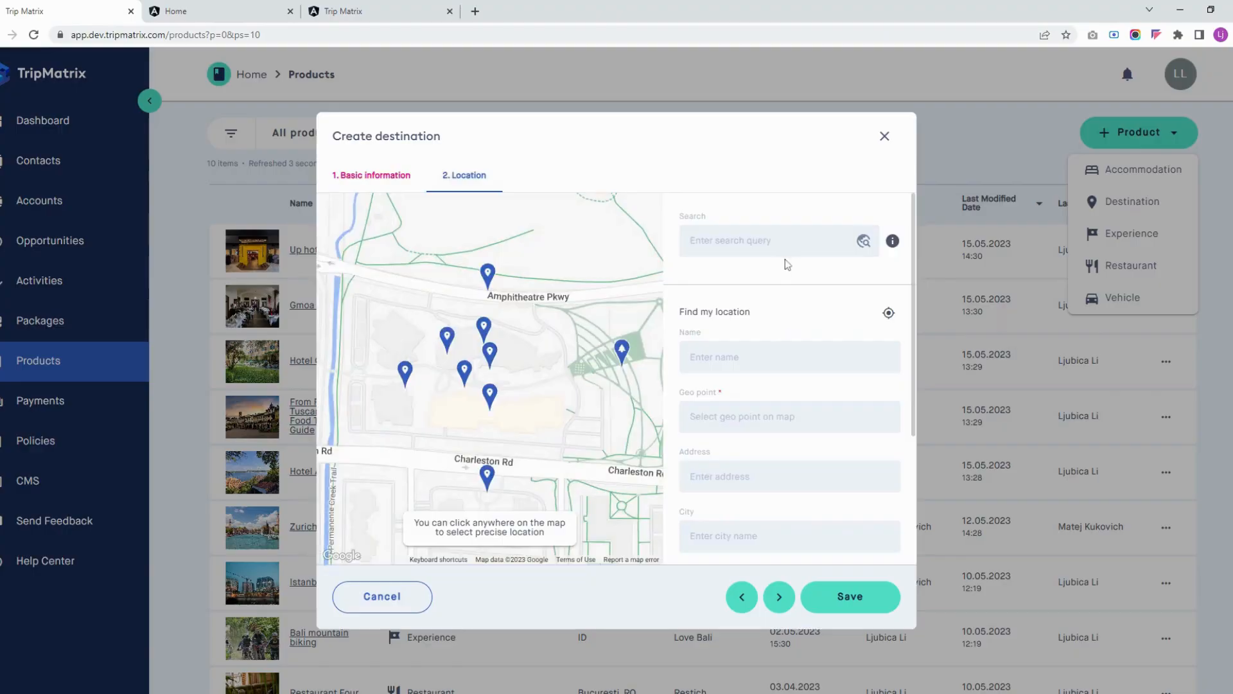
left_click(373, 175)
scroll(873, 356, "down", 2)
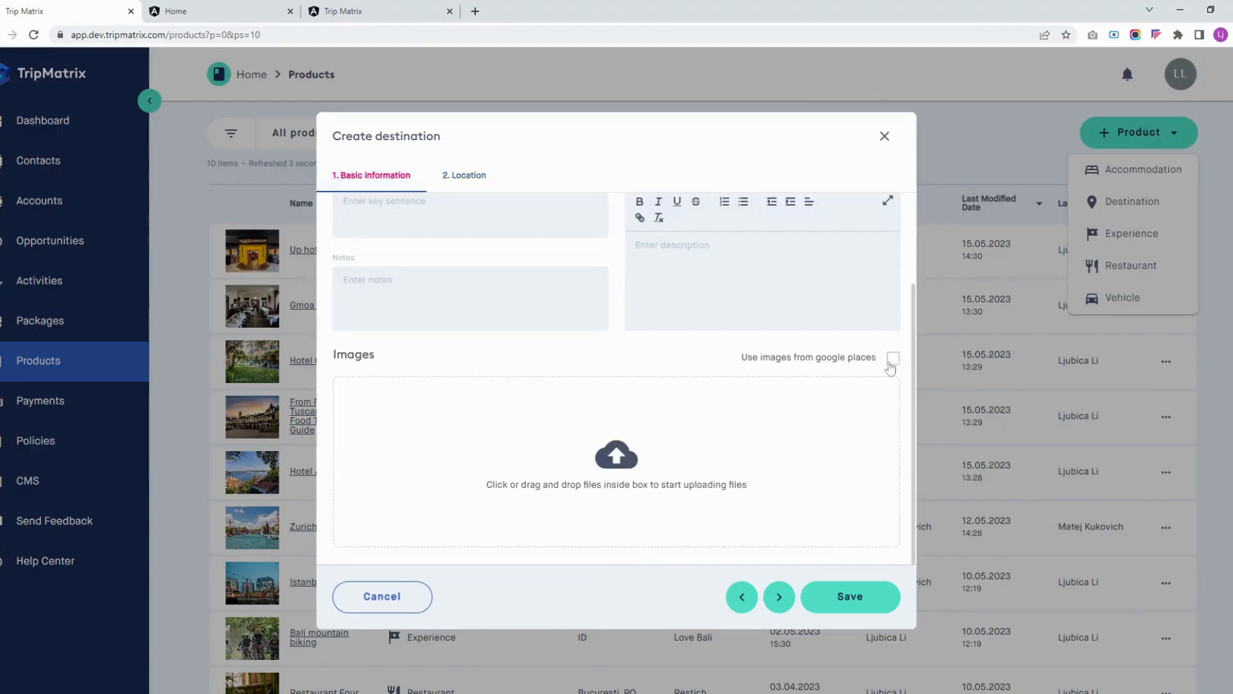
left_click(885, 140)
Start a new Experience product and examine its basic information and start location fields
left_click(1131, 237)
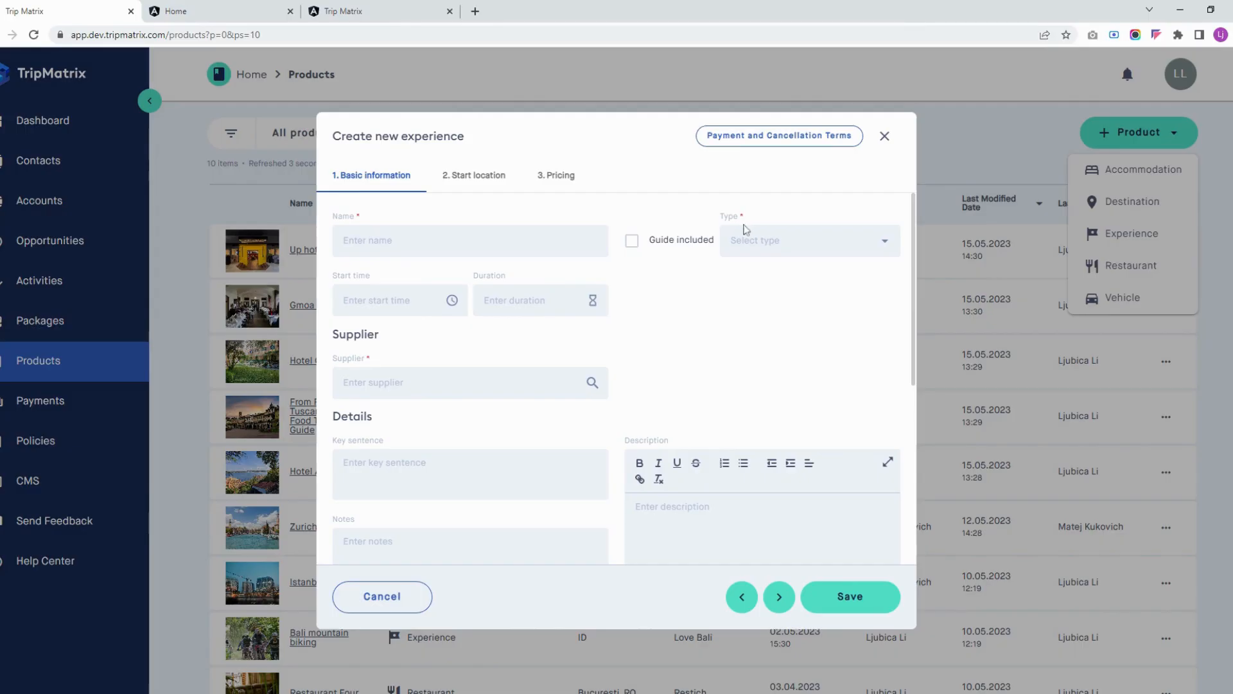
left_click(809, 241)
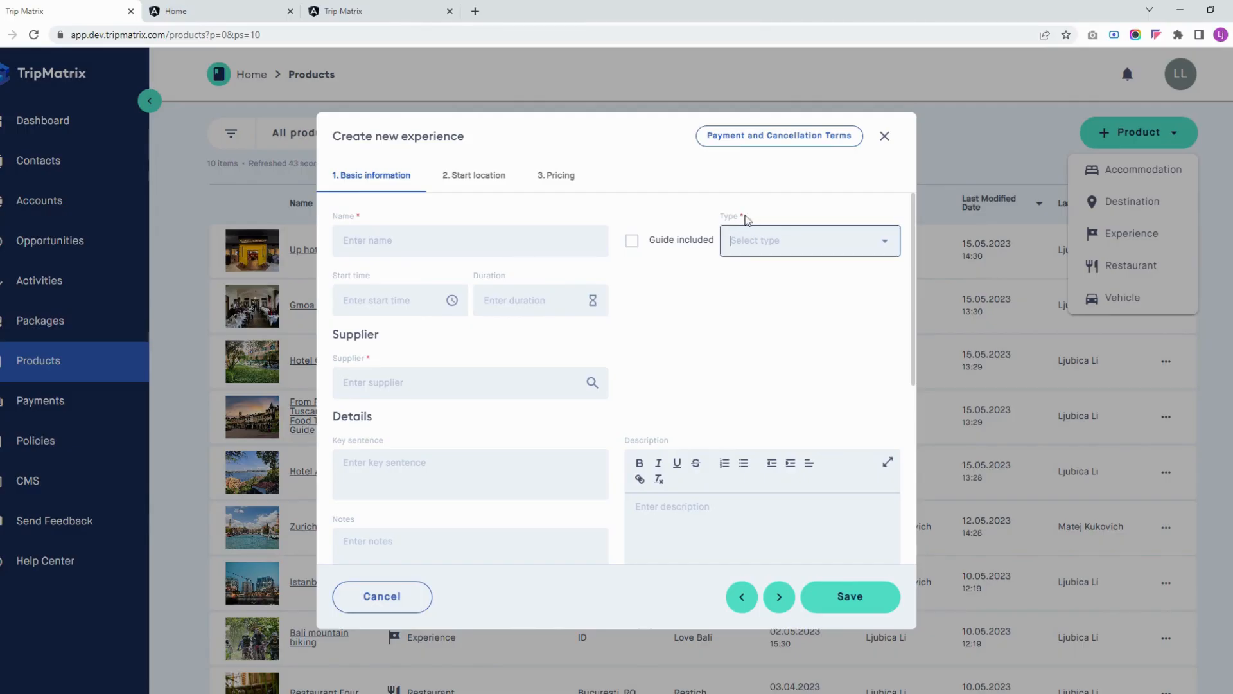
left_click(505, 383)
left_click(680, 352)
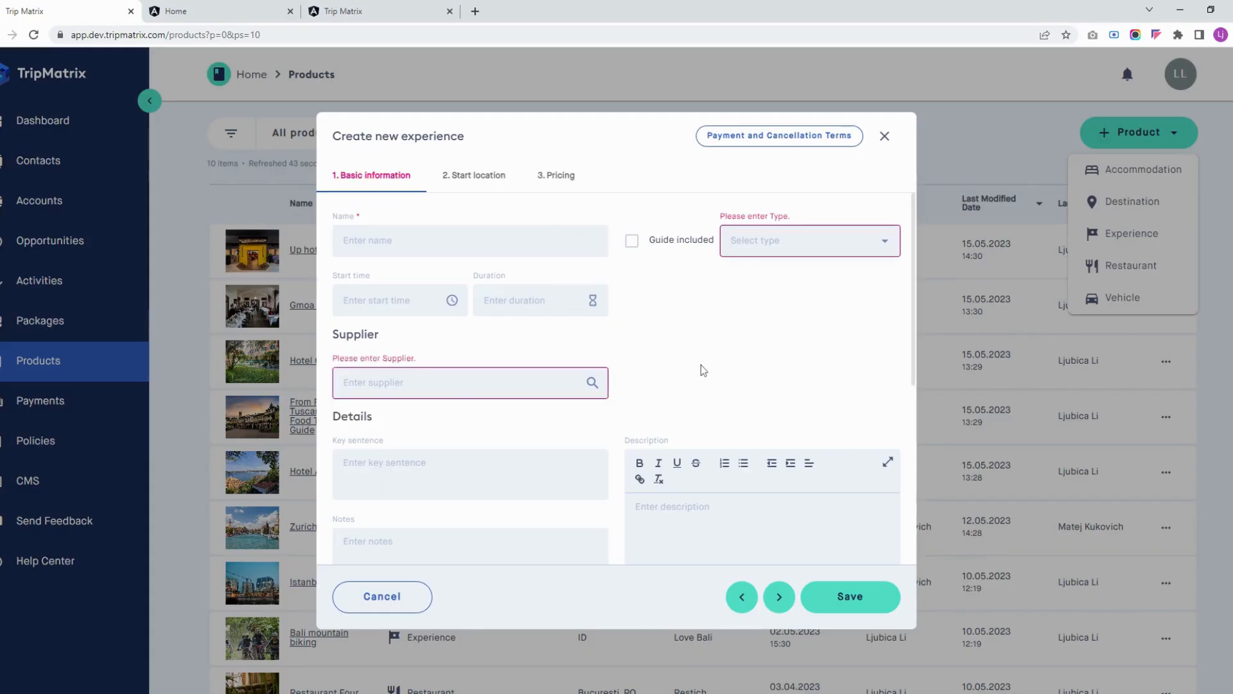
scroll(703, 371, "down", 5)
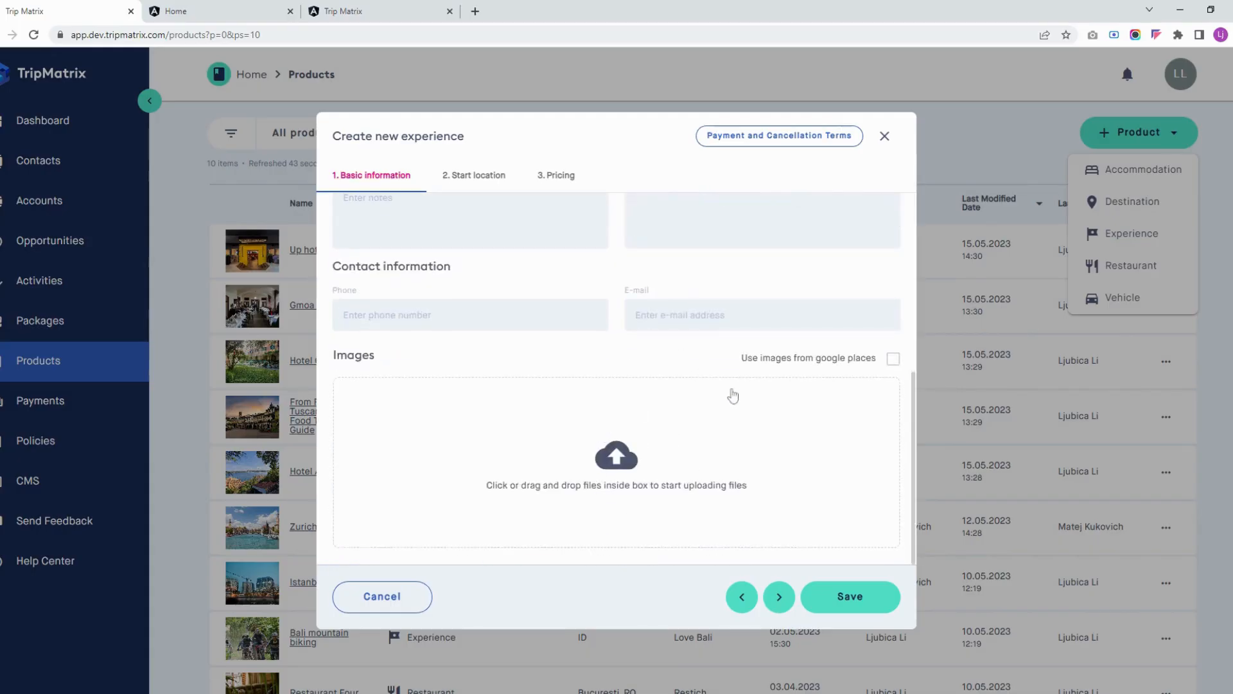
left_click(476, 174)
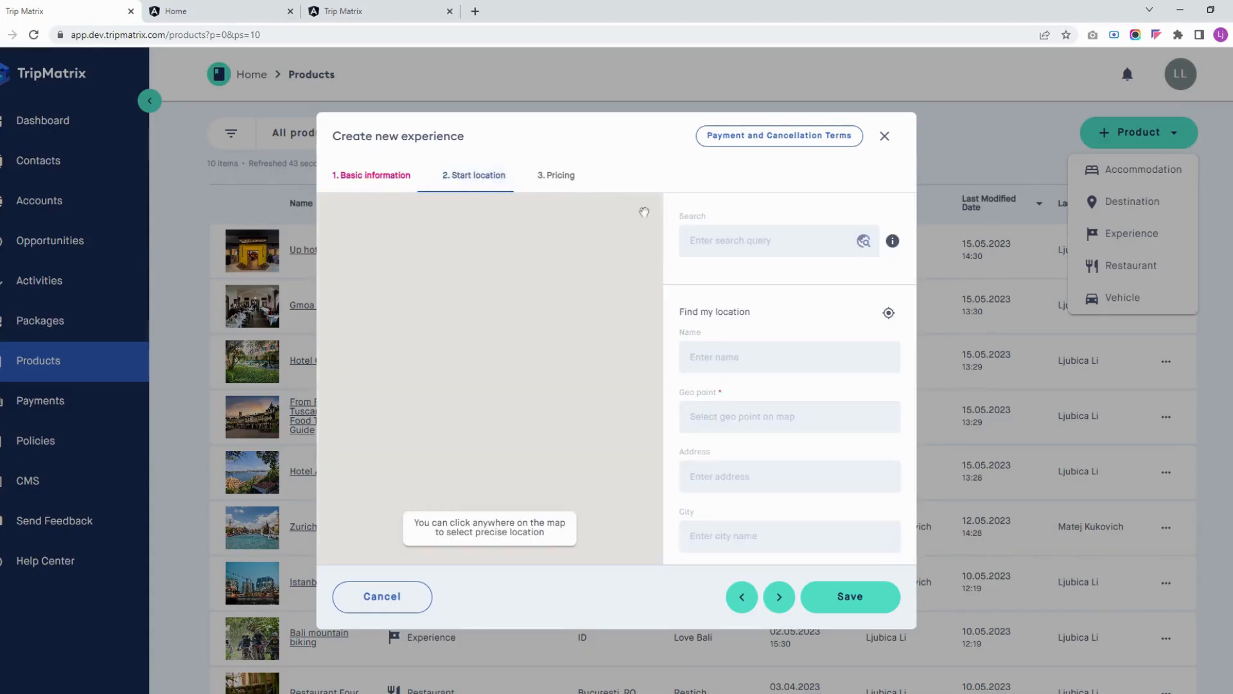
scroll(775, 267, "down", 3)
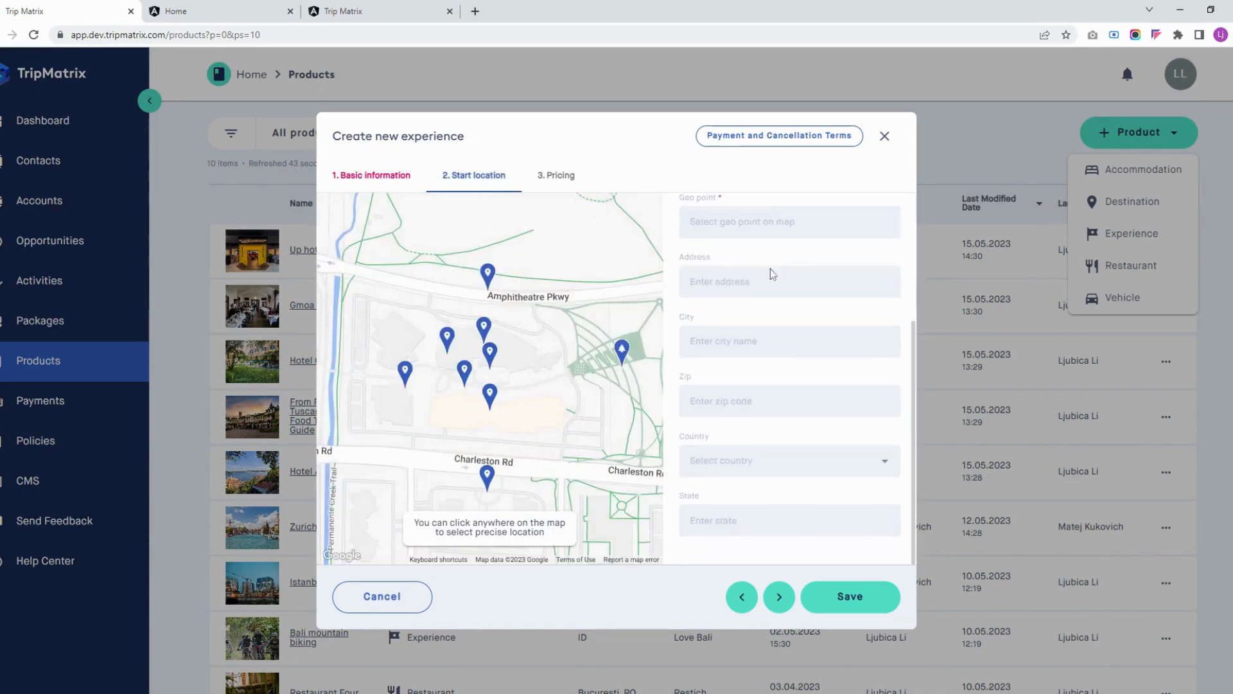
scroll(776, 269, "up", 3)
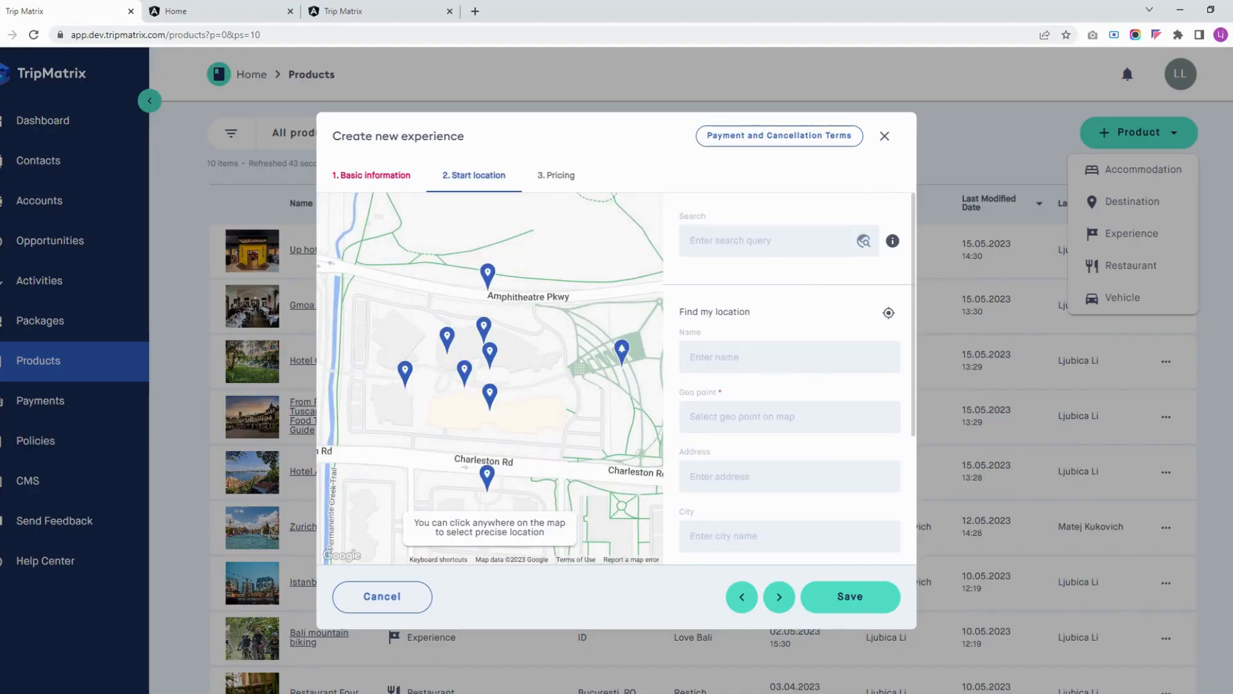
Check the new experience's pricing calculation methods and its payment and cancellation terms, and close the form without saving
left_click(556, 183)
left_click(830, 264)
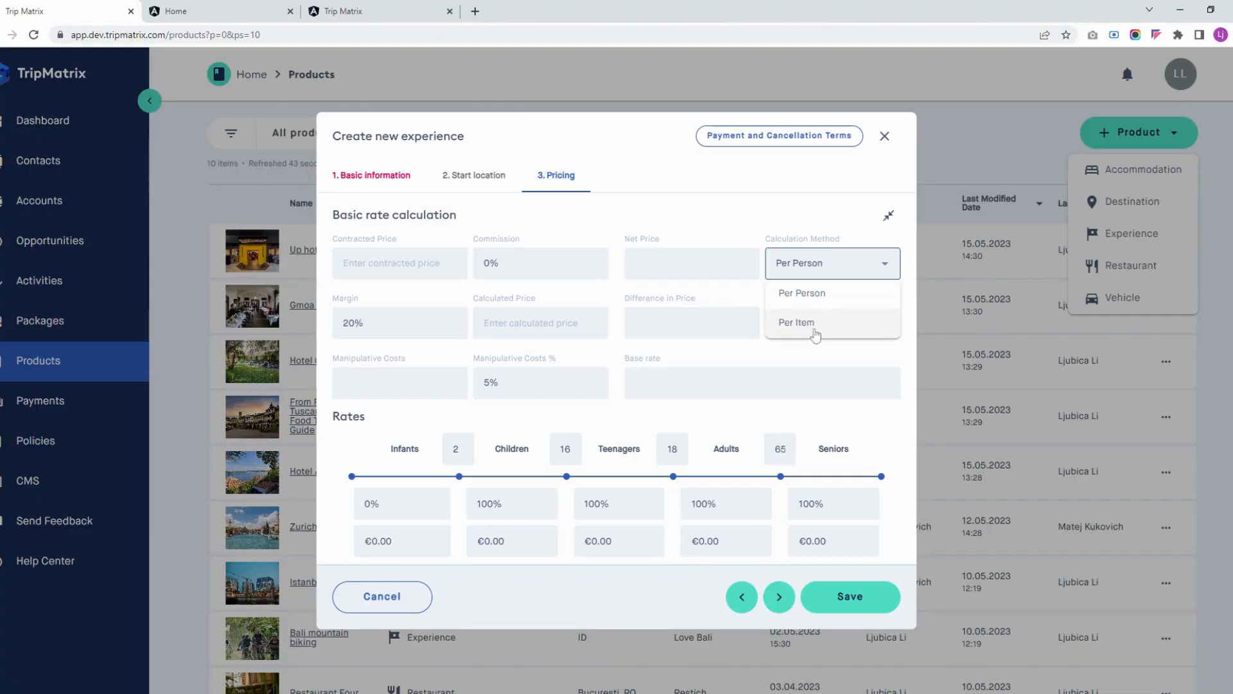
left_click(766, 139)
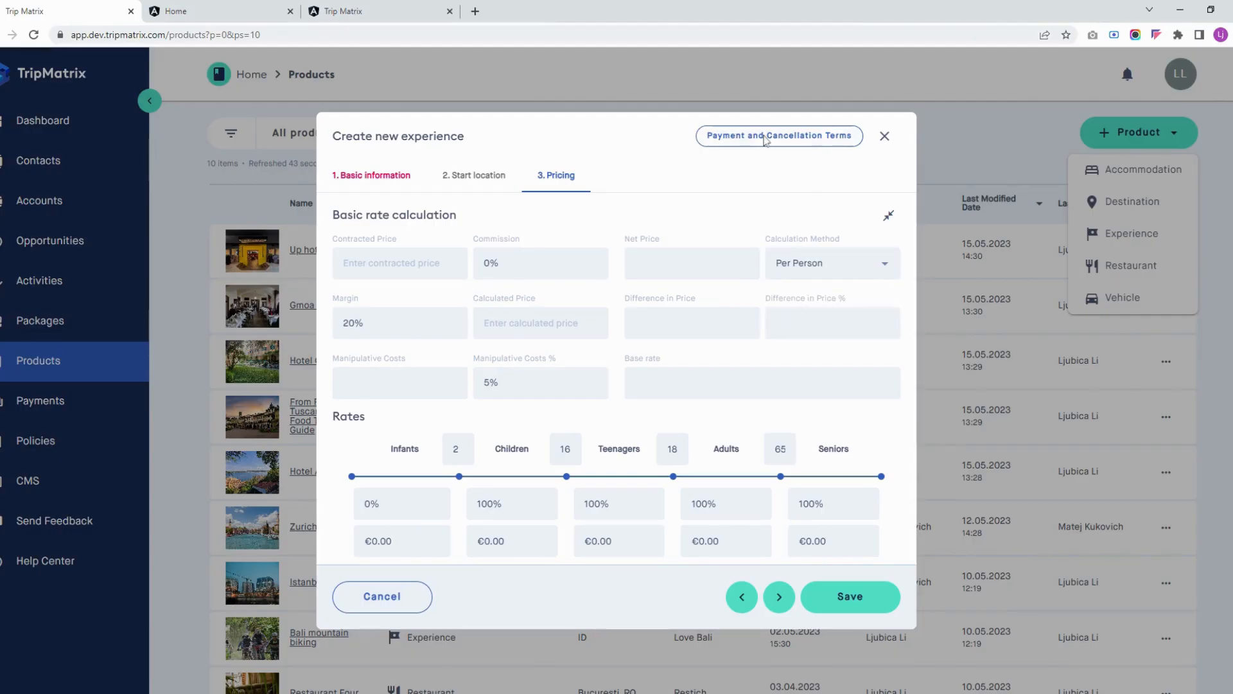
left_click(884, 135)
Start a new Restaurant product and examine its basic information, meal type options, contact and image fields
left_click(1132, 266)
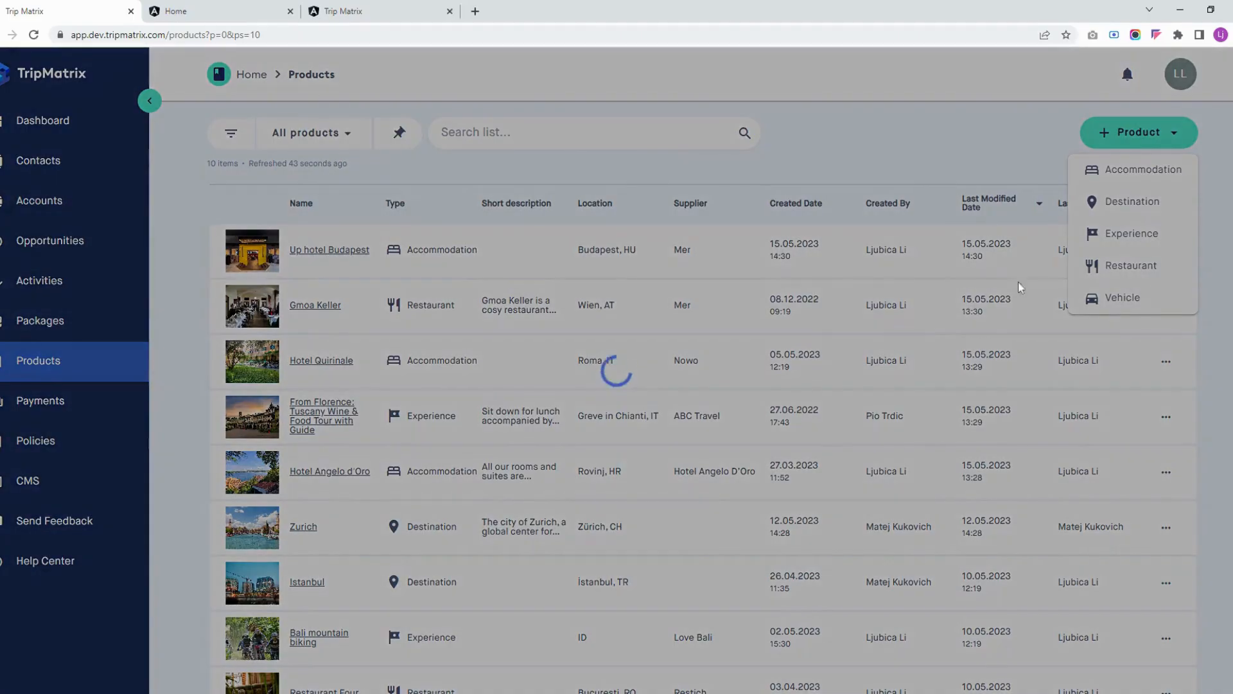
scroll(675, 276, "down", 5)
scroll(643, 383, "up", 5)
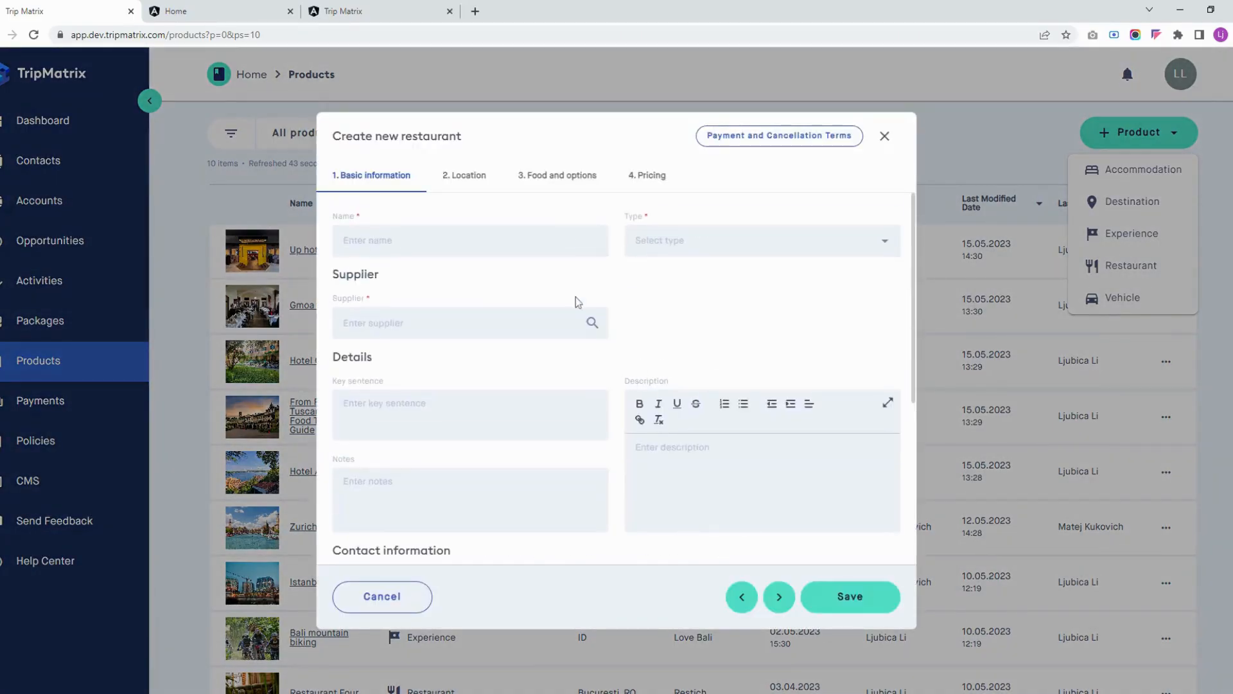
left_click(424, 241)
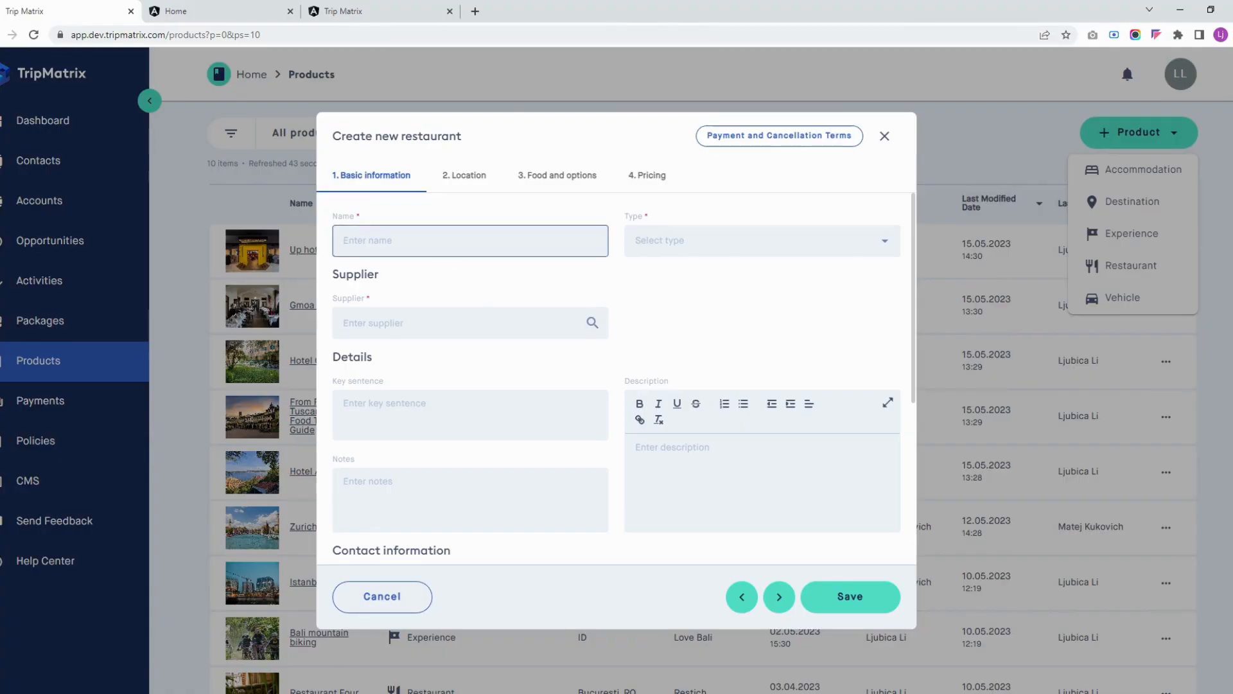
left_click(630, 240)
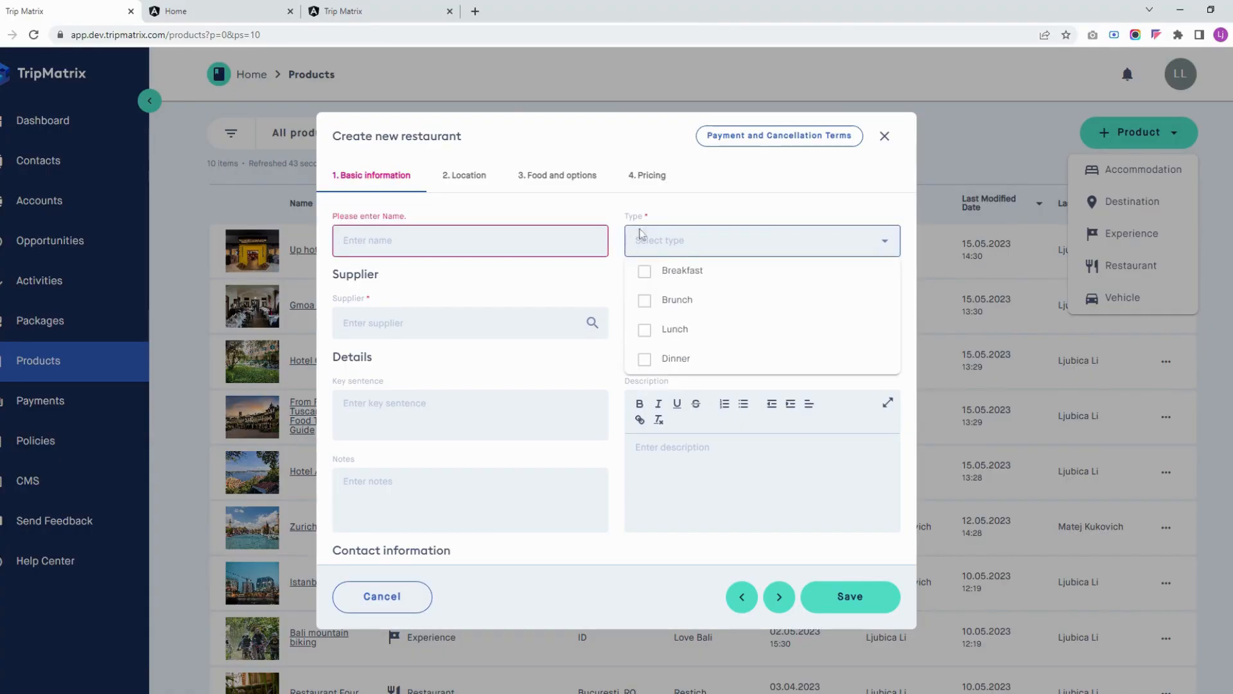
scroll(604, 270, "down", 5)
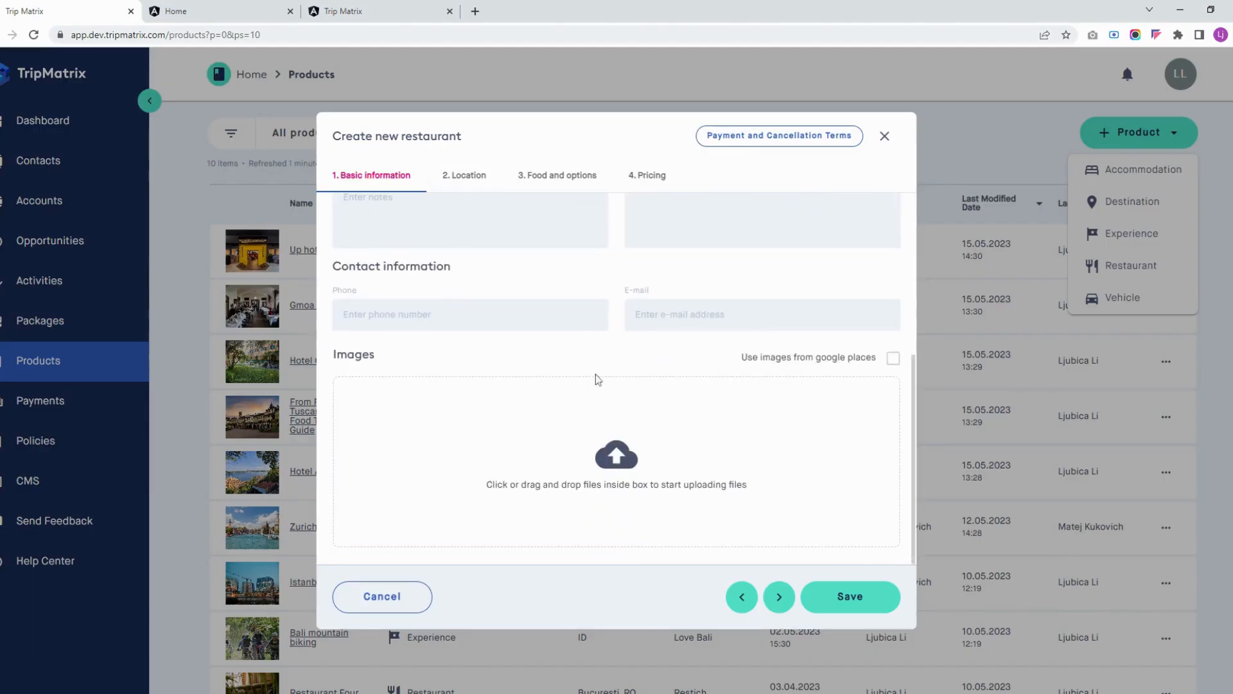
Look through the new restaurant's location section and its menu type, ambiance, feature, dietary and cuisine options
left_click(475, 183)
left_click(576, 181)
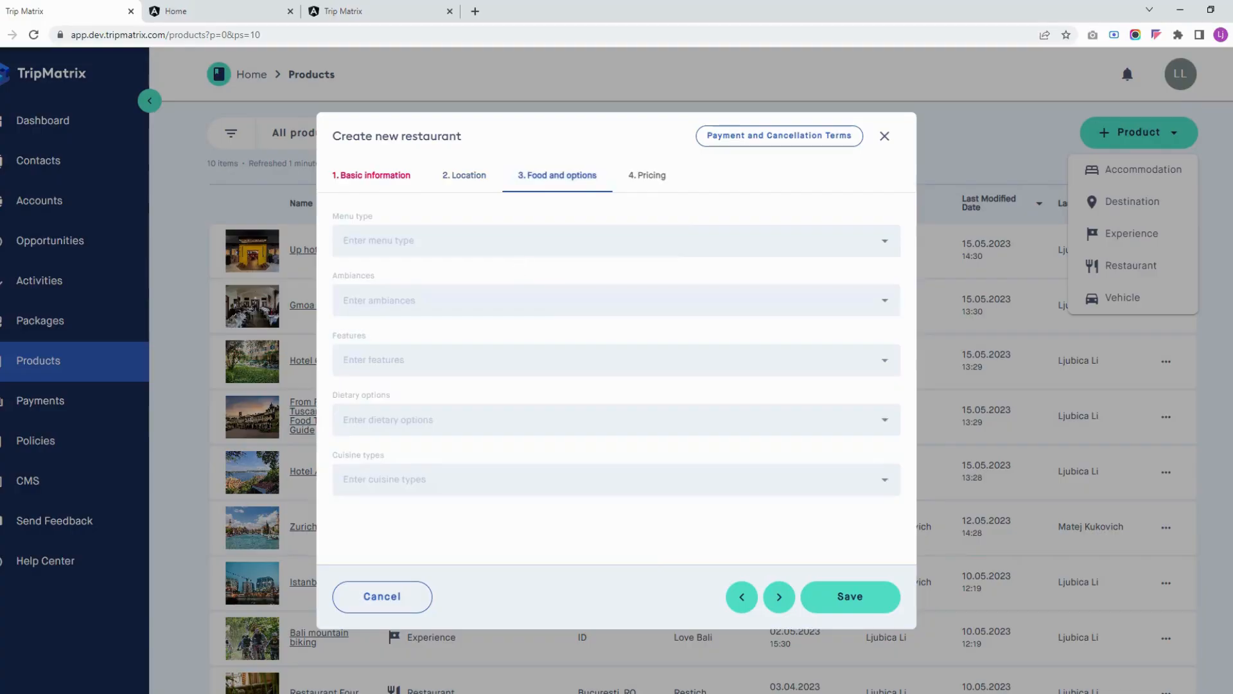
left_click(496, 300)
left_click(508, 478)
left_click(472, 419)
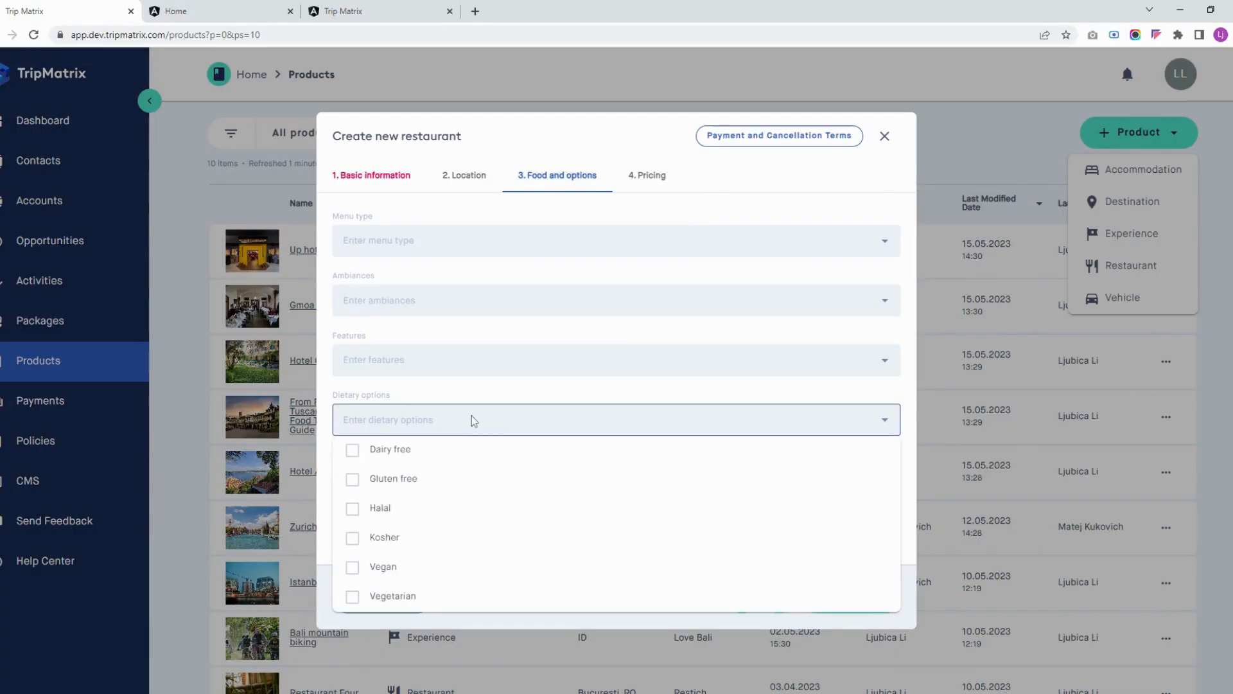
left_click(470, 364)
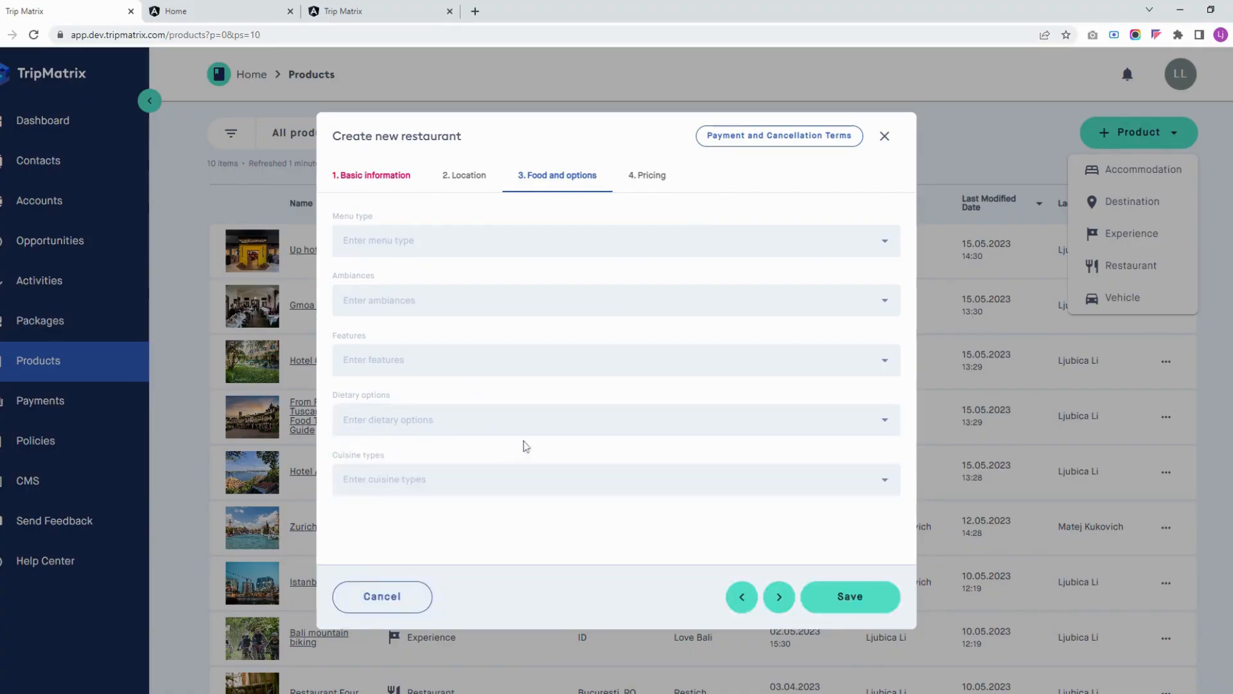
left_click(511, 365)
left_click(489, 299)
left_click(499, 249)
Check the new restaurant's pricing with the Per Person calculation method, and close the form without saving
left_click(648, 184)
left_click(653, 183)
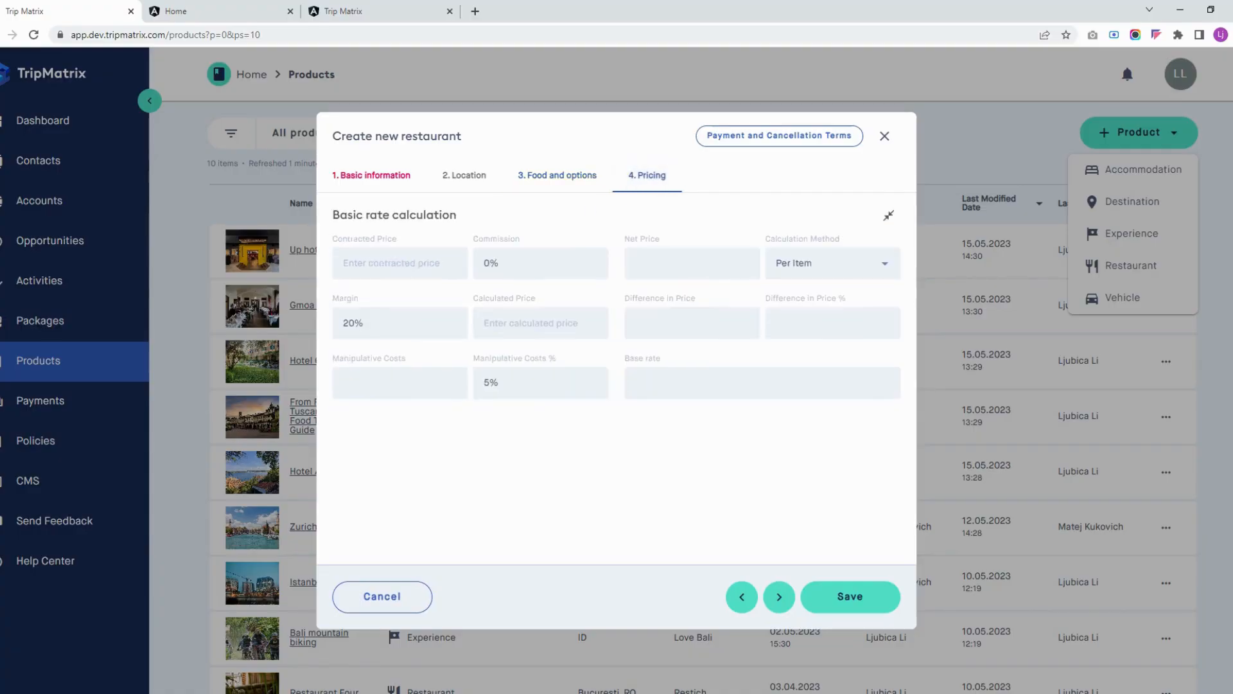
left_click(819, 264)
left_click(816, 291)
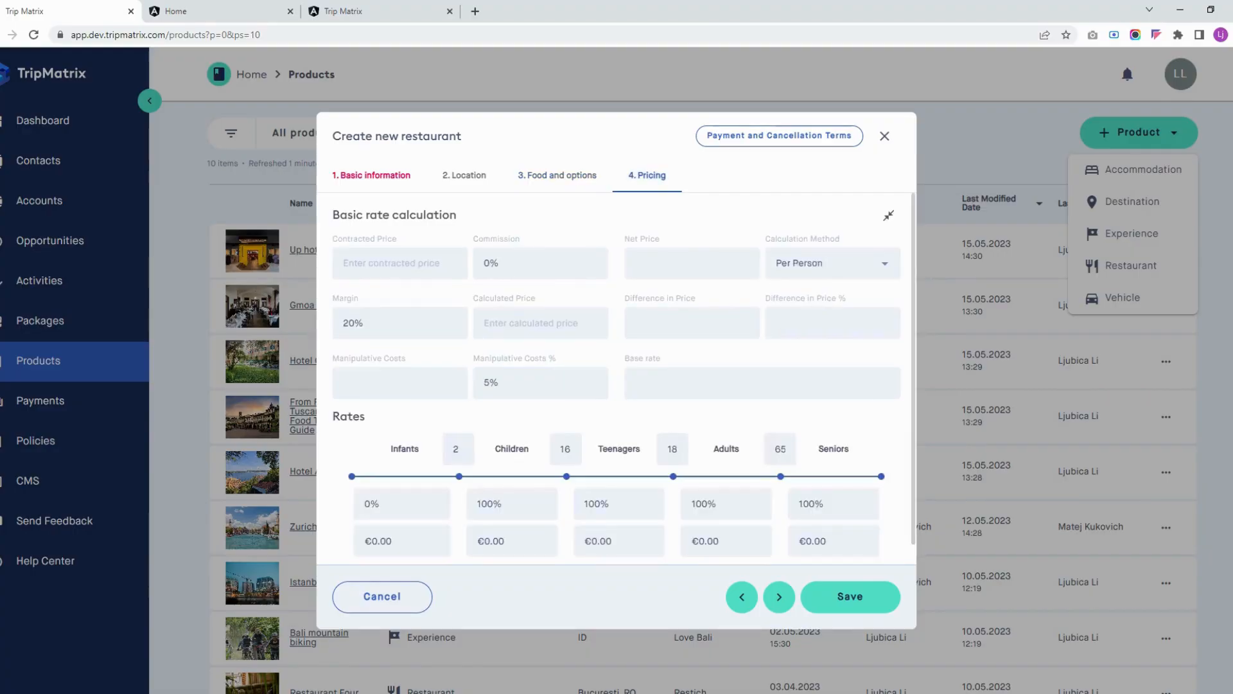
left_click(884, 136)
Start a new Vehicle product and examine its travel mode, vehicle details, supplier, description, contact and image fields
left_click(1125, 297)
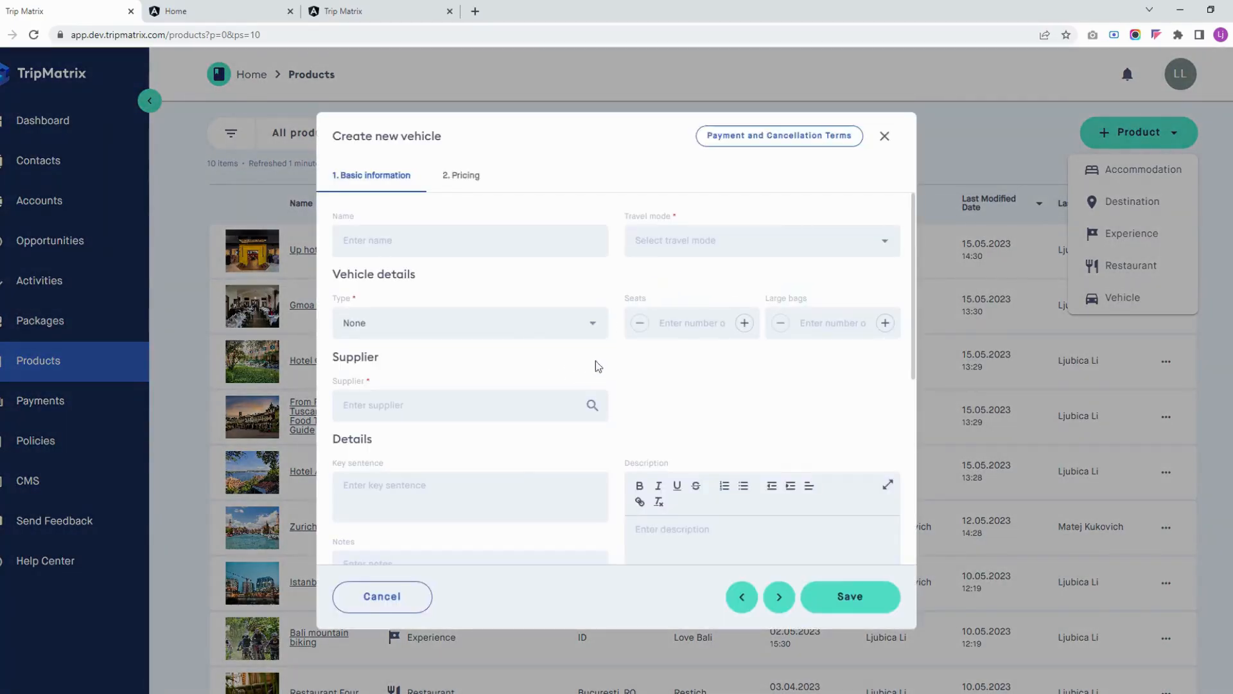
scroll(666, 345, "down", 5)
scroll(665, 345, "up", 5)
scroll(729, 357, "down", 5)
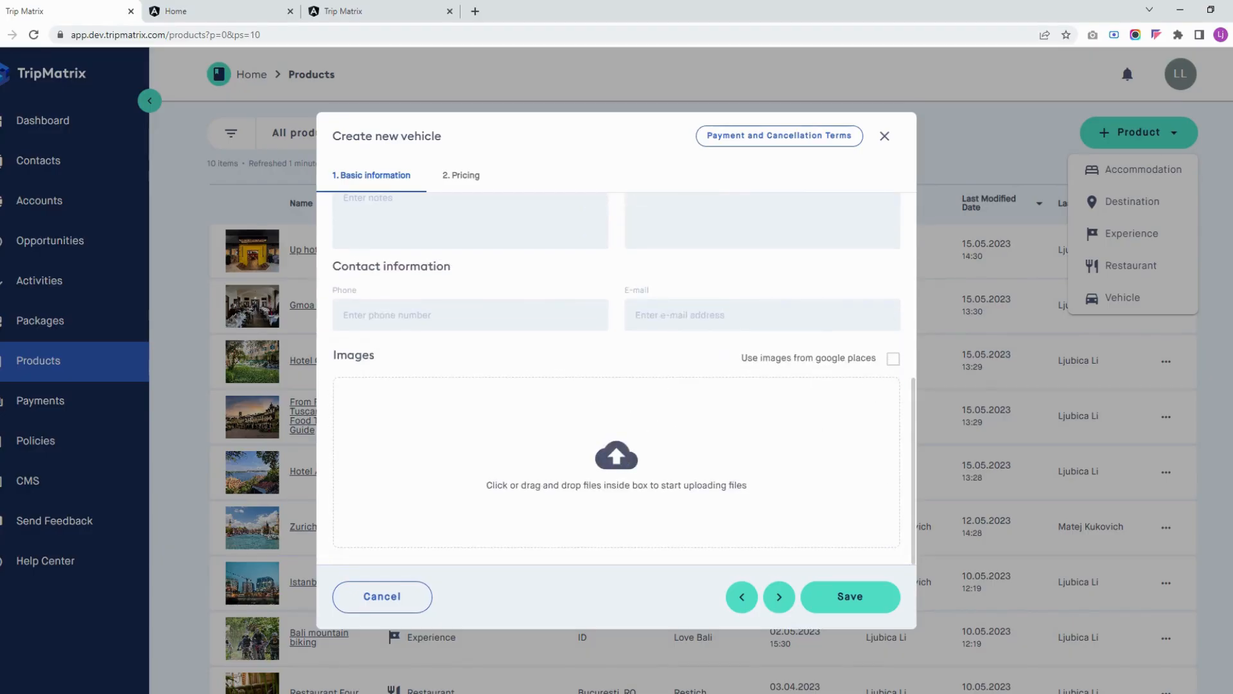
scroll(569, 350, "up", 8)
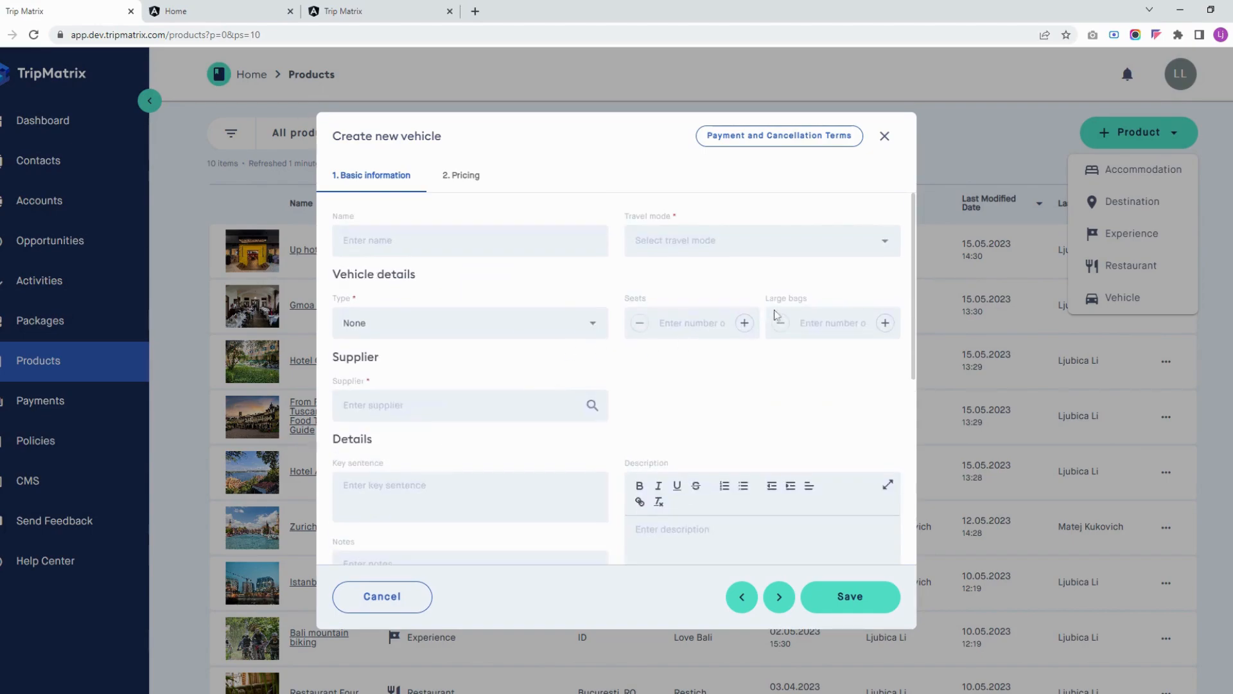
scroll(749, 295, "down", 1)
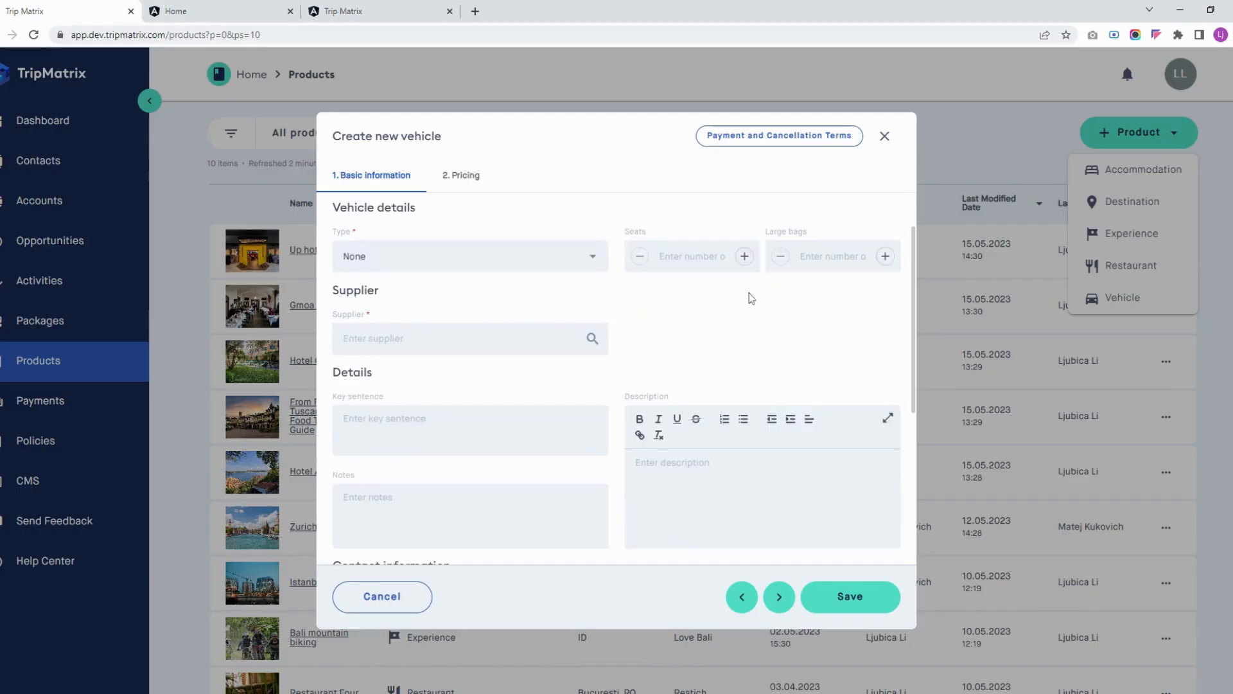
scroll(734, 321, "up", 1)
scroll(516, 333, "down", 5)
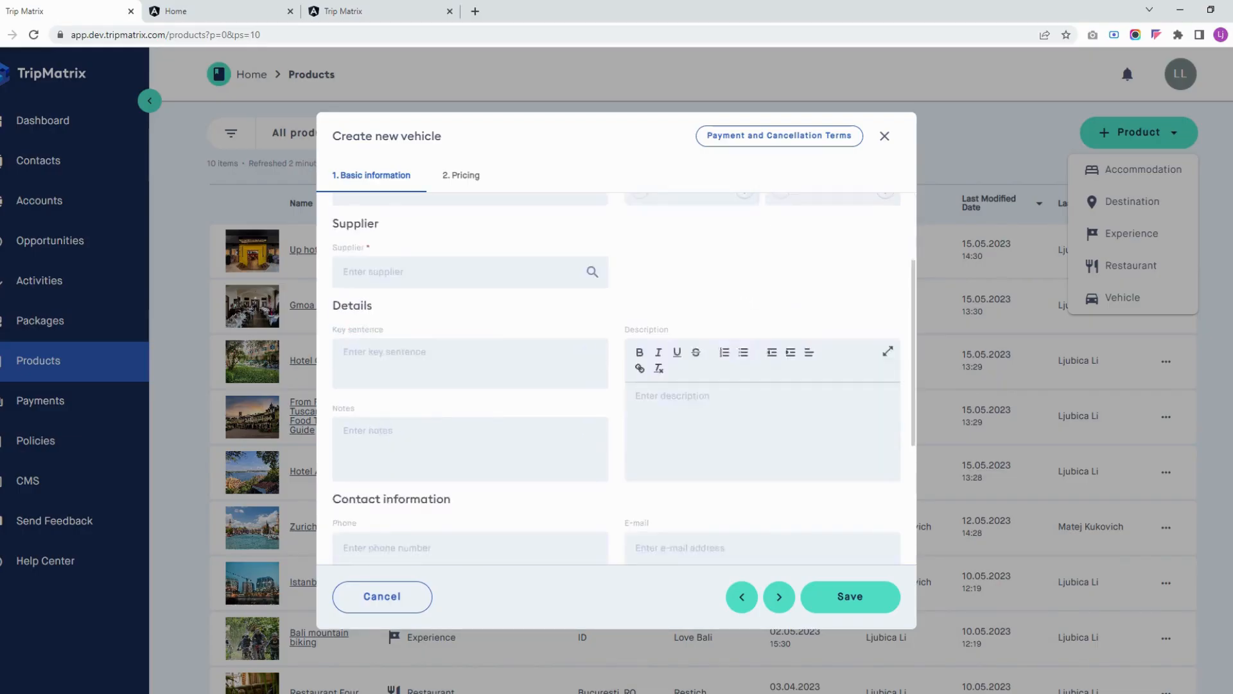
Check the new vehicle's pricing calculation methods, return to its basic information, and cancel the form without saving
left_click(479, 175)
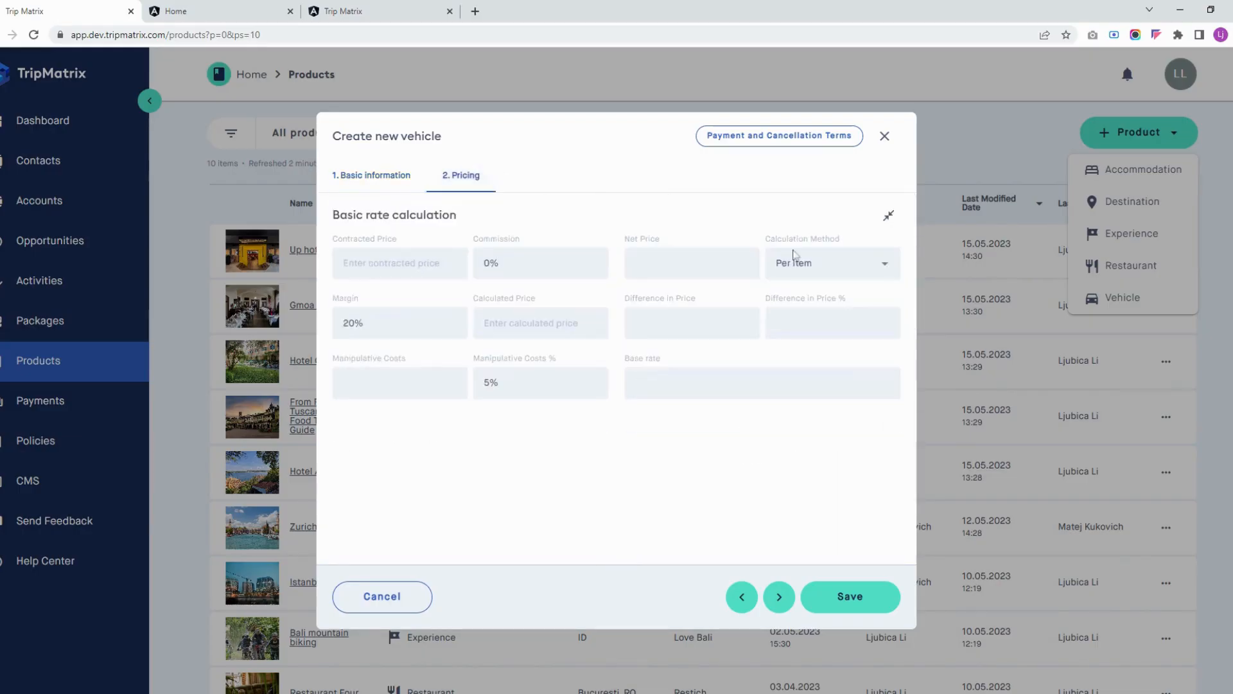
left_click(820, 263)
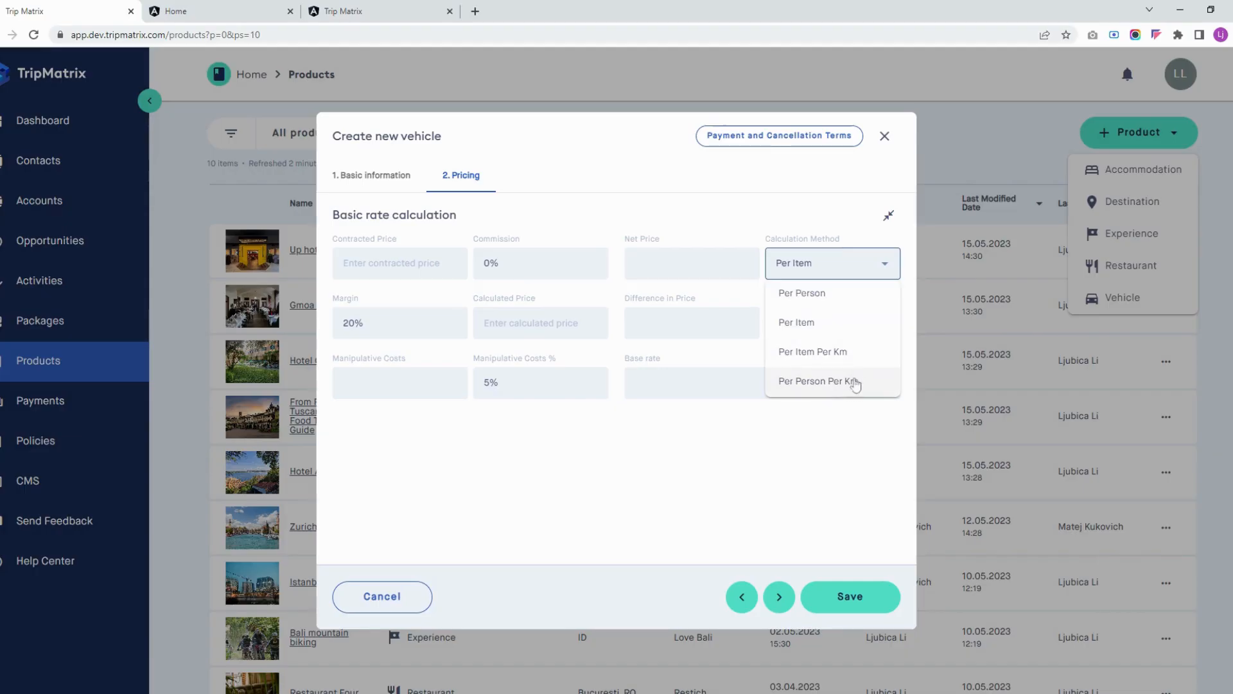
left_click(402, 187)
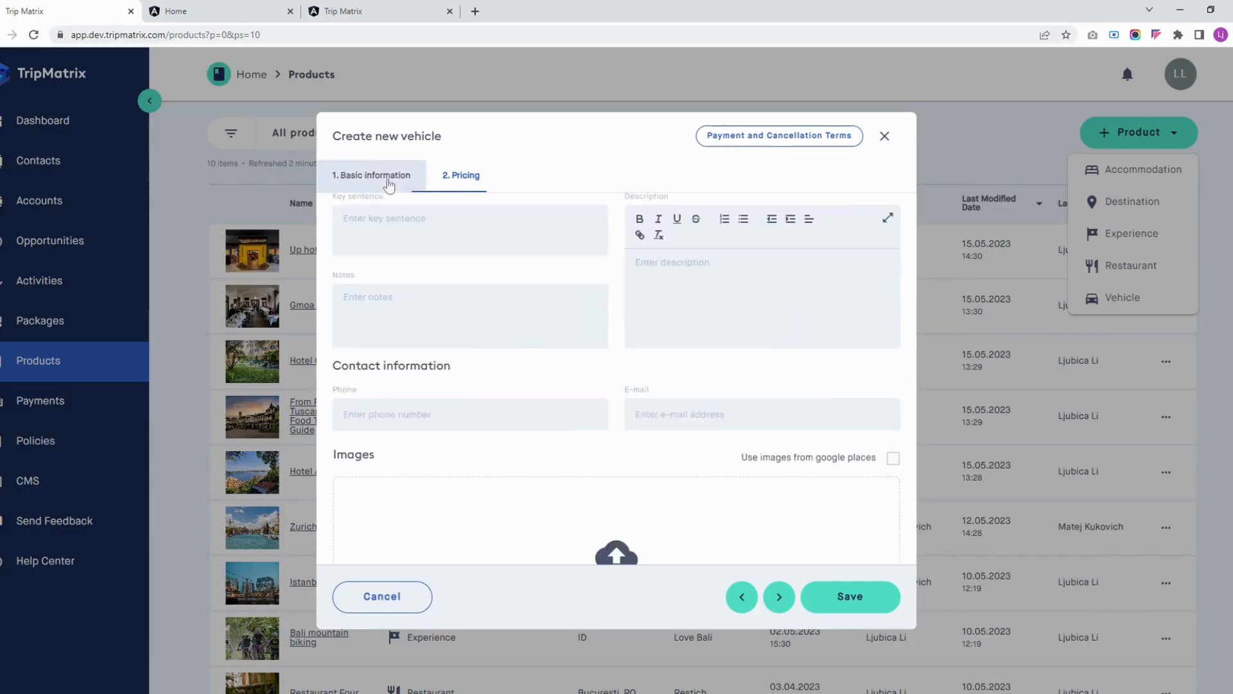
left_click(408, 597)
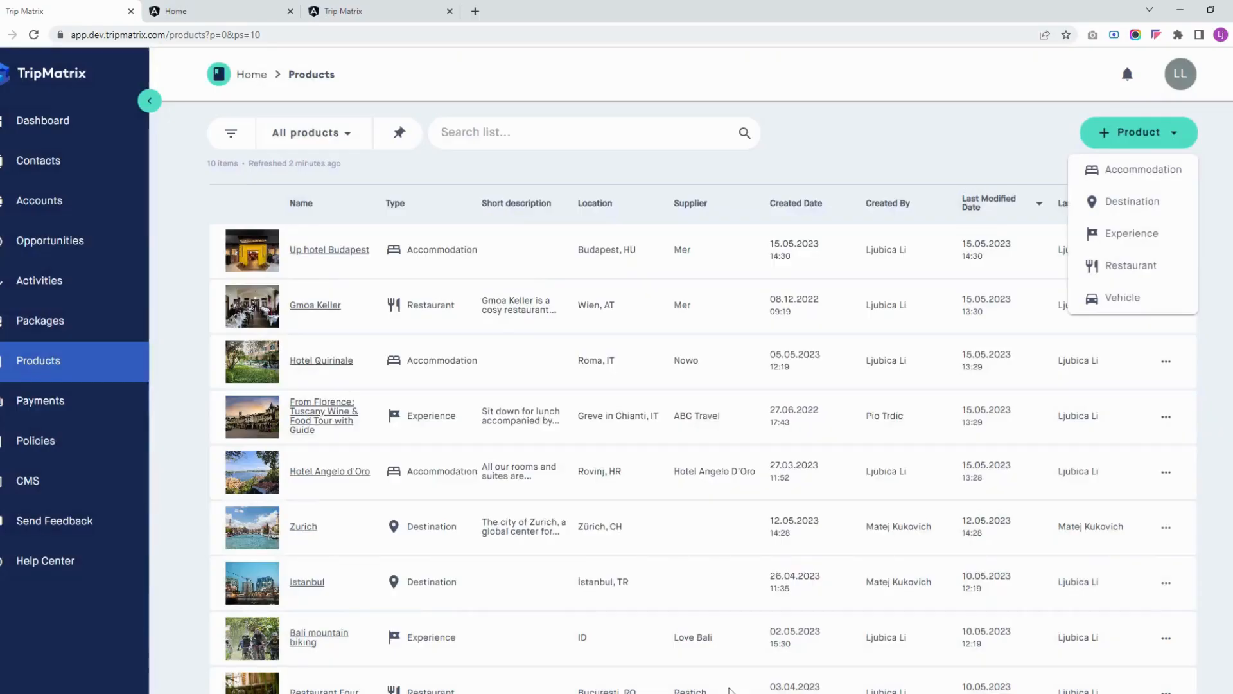